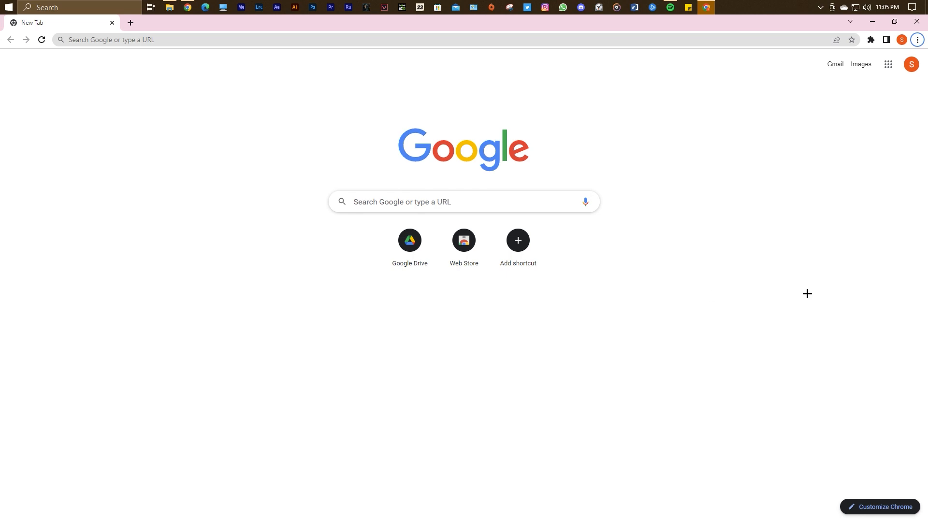
left_click(209, 39)
right_click(207, 40)
left_click(244, 105)
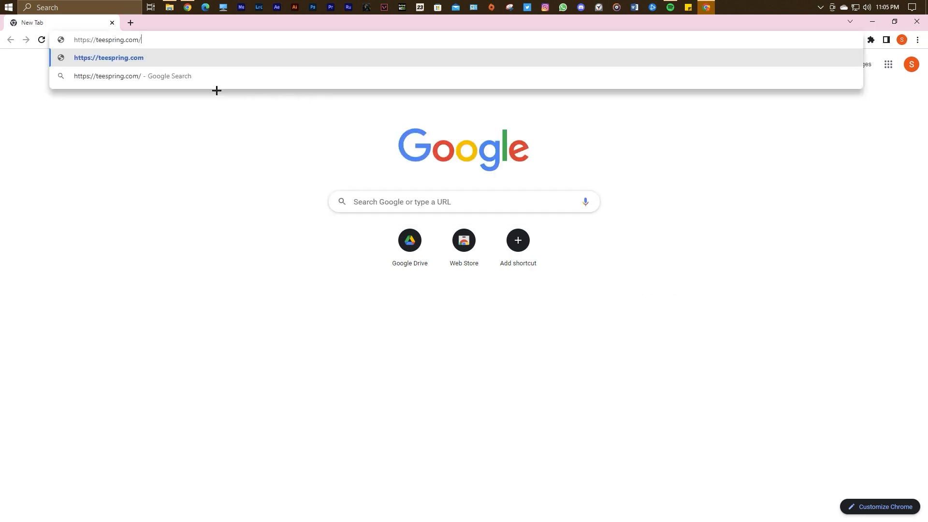
key("Return")
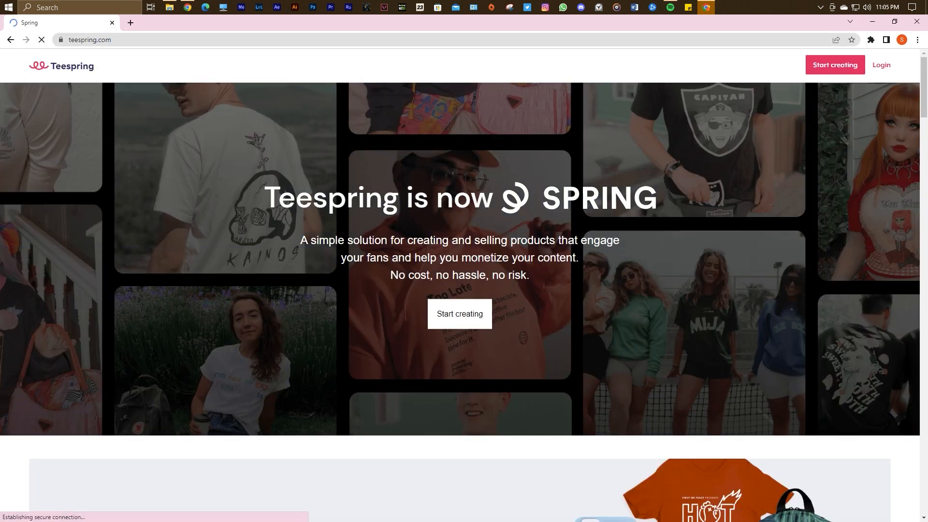
Step: Look through the Teespring home page, covering the creator banners, Recommendations For You and Staff Picks, and dismiss the OneDrive notification
key("alt+Tab")
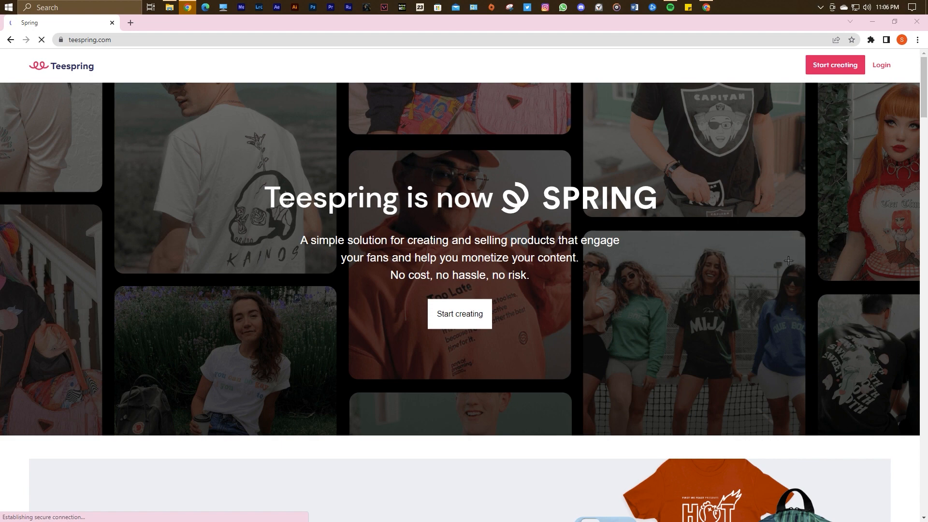
scroll(778, 270, "down", 4)
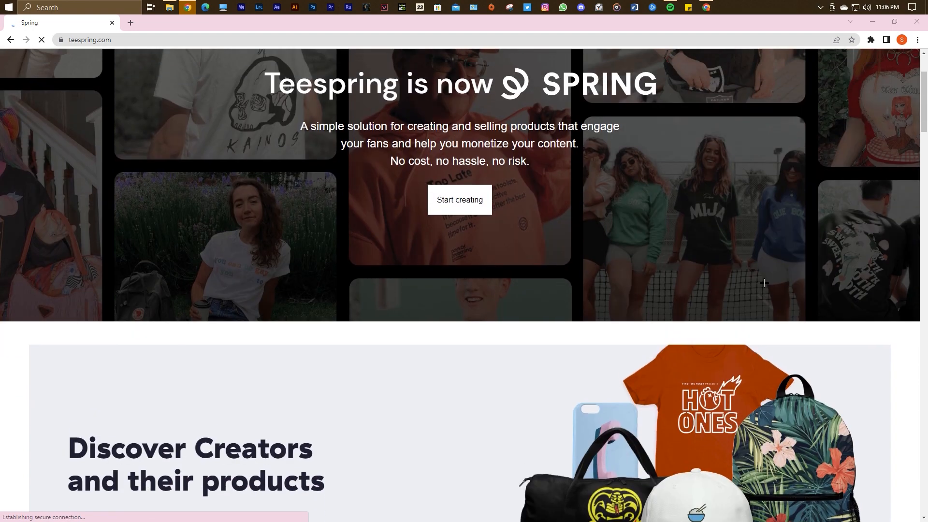
scroll(764, 282, "down", 4)
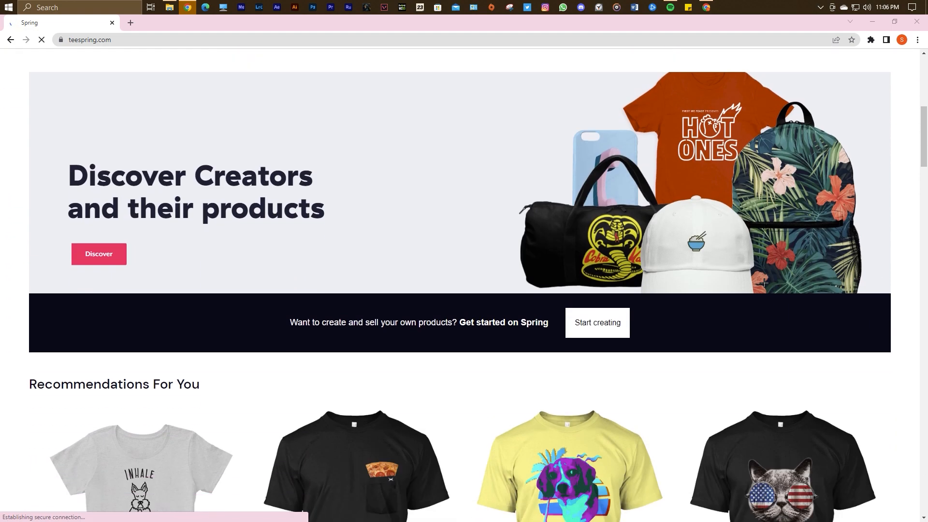
scroll(765, 283, "down", 4)
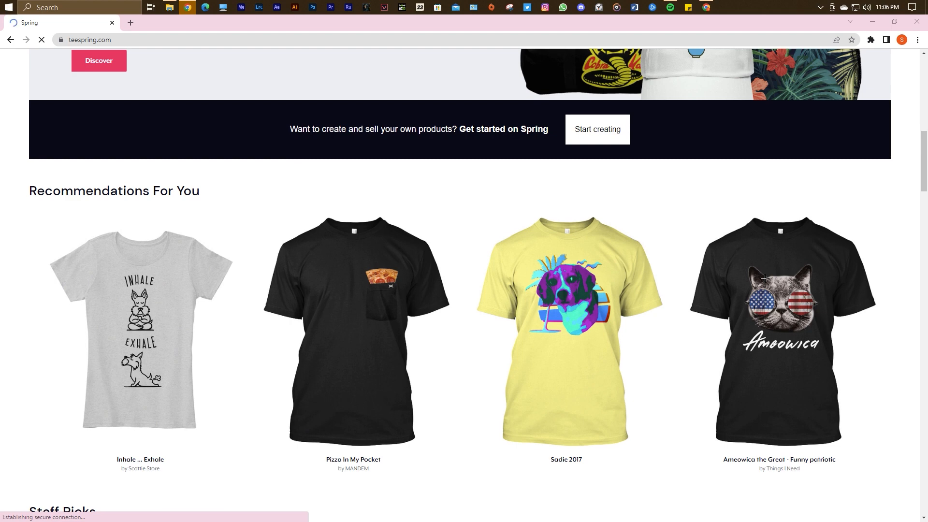
scroll(766, 352, "down", 4)
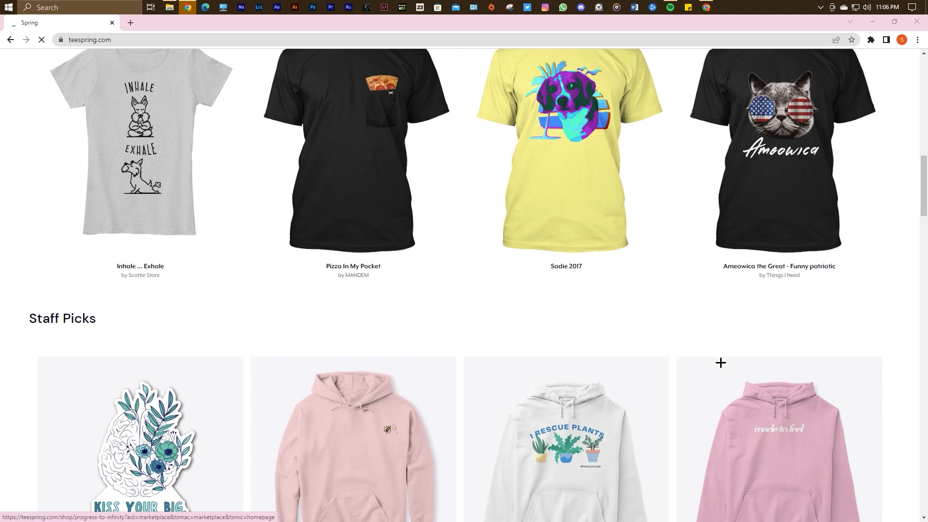
scroll(593, 315, "down", 2)
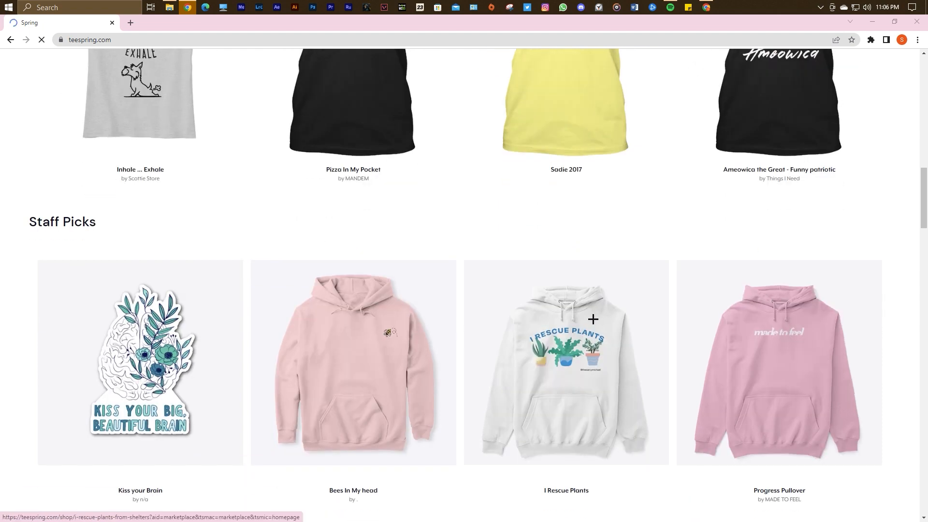
scroll(593, 317, "down", 1)
scroll(593, 319, "down", 2)
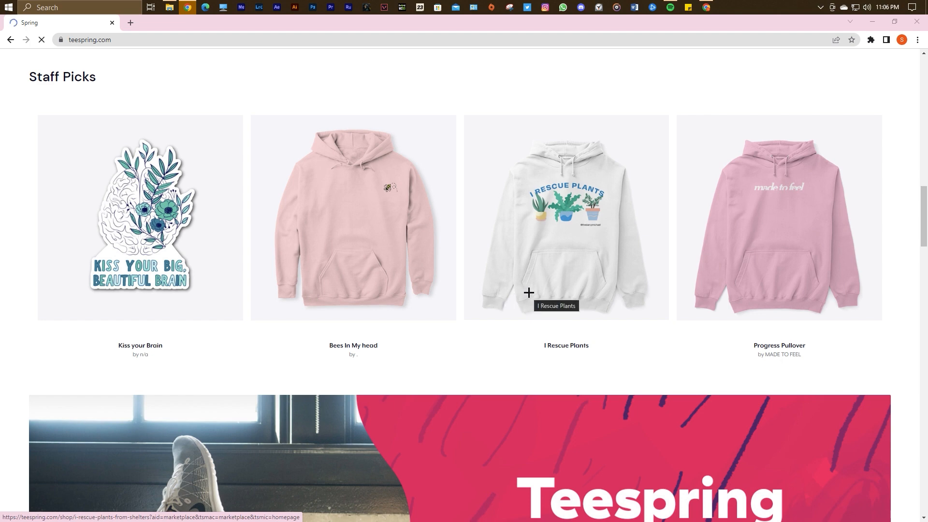
left_click_drag(924, 232, 927, 74)
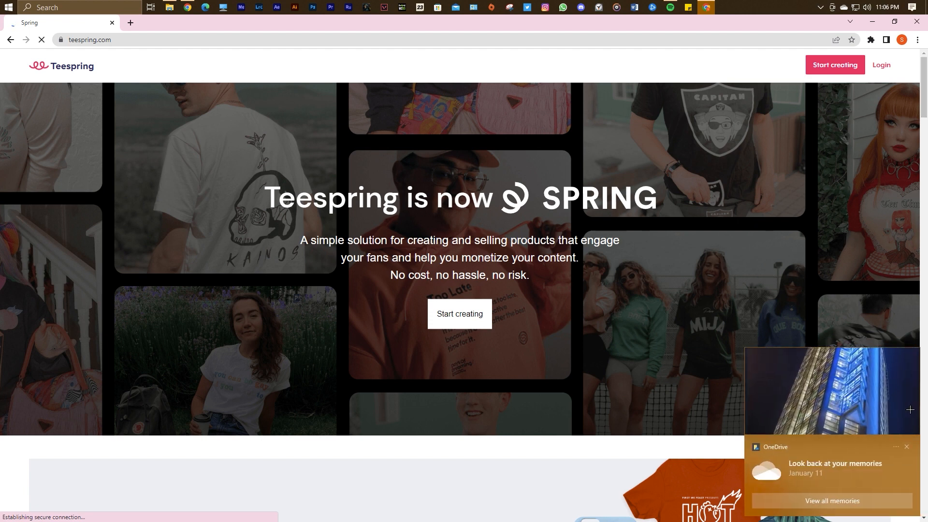
left_click(908, 445)
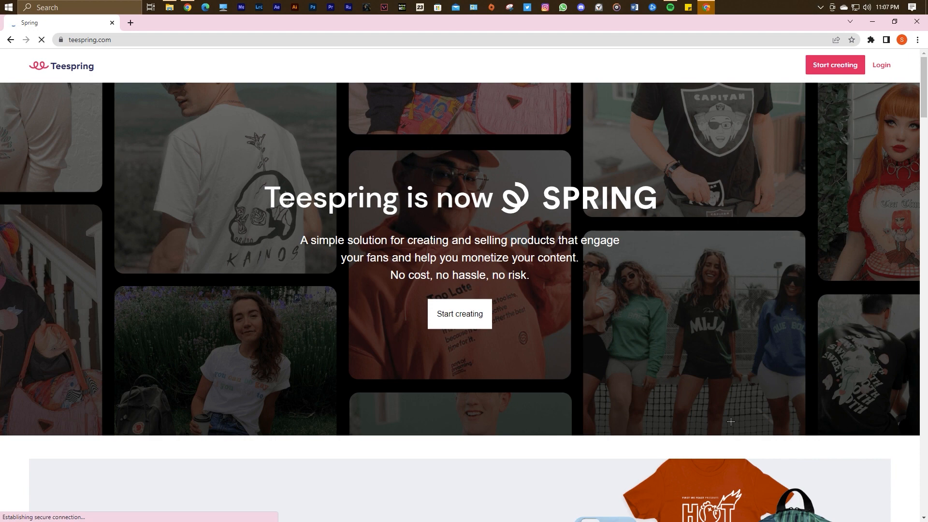
scroll(753, 377, "down", 2)
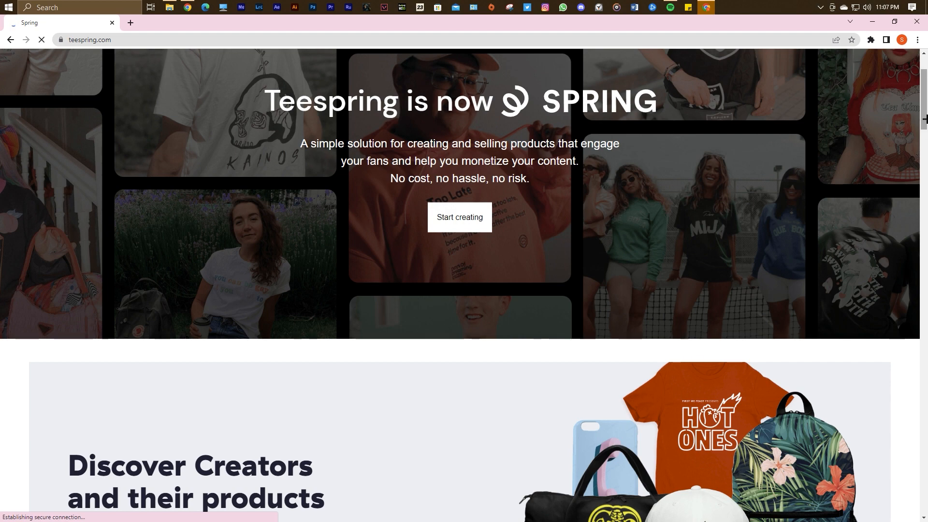
left_click_drag(926, 119, 926, 89)
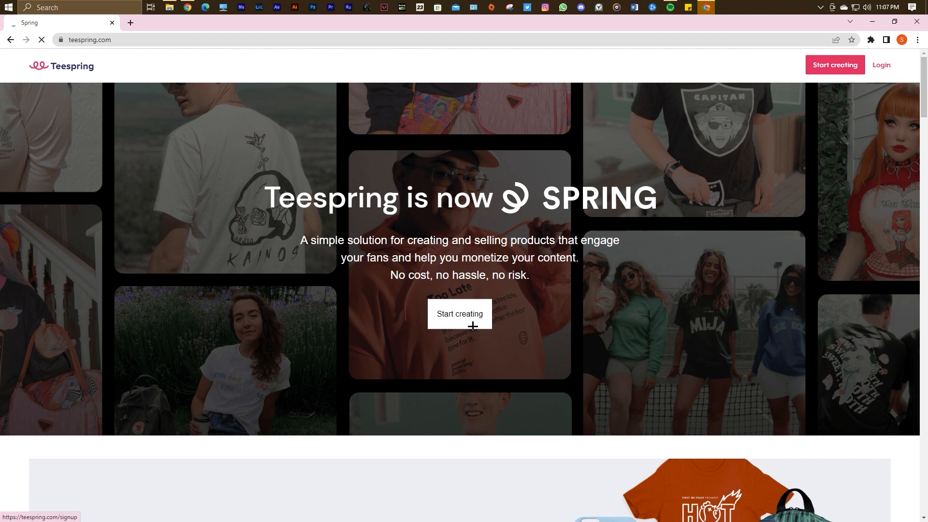
Step: Start creating with Spring by signing up through Google with the account already listed
left_click(433, 325)
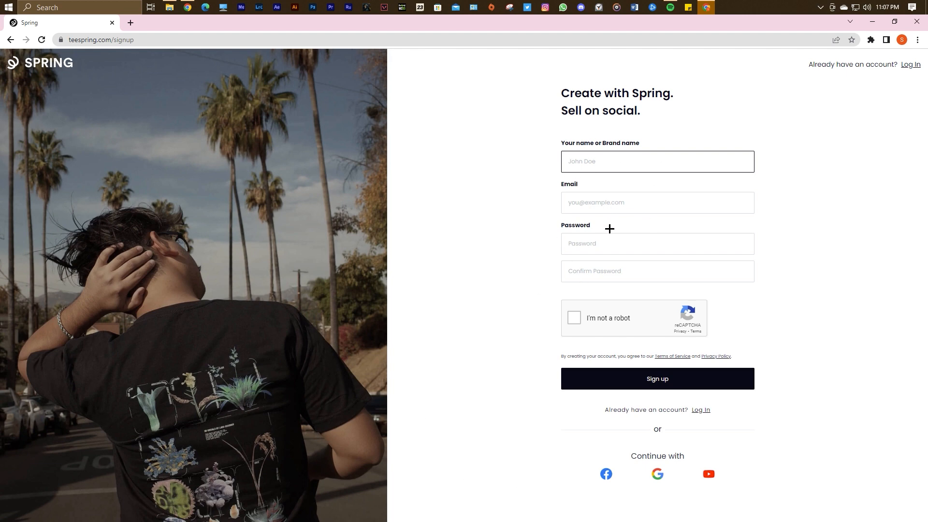
left_click(648, 500)
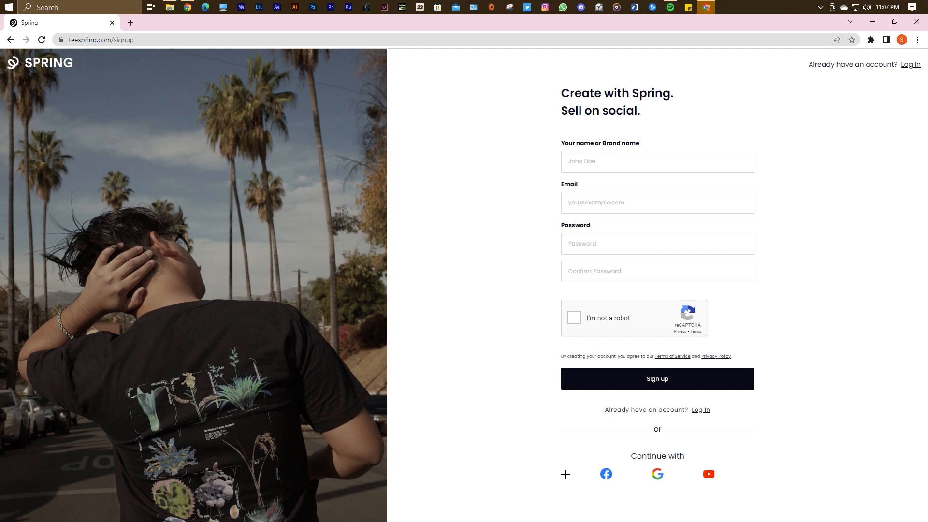
left_click(657, 474)
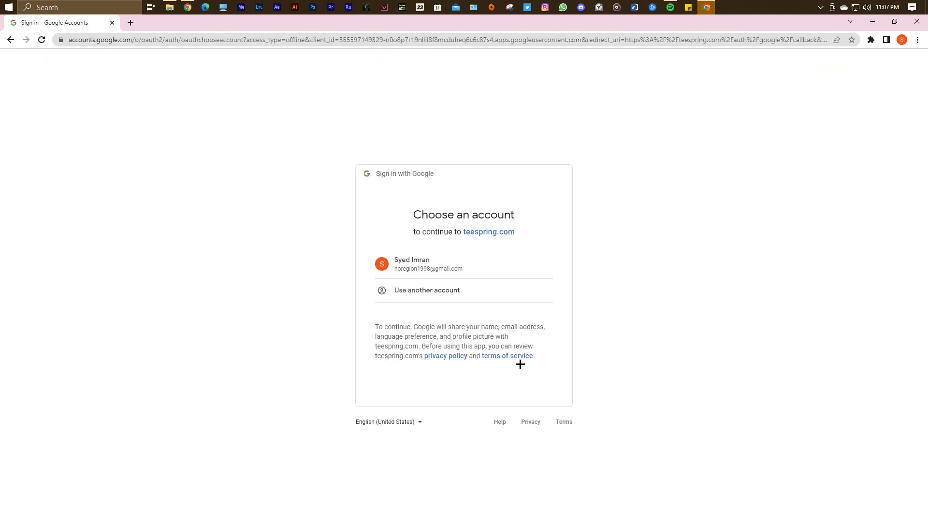
left_click(459, 270)
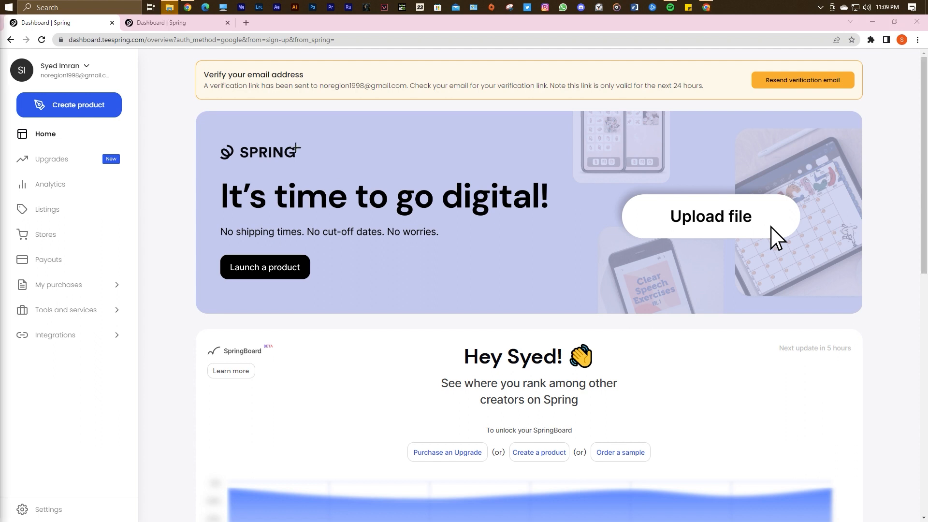
Step: Review the dashboard's email verification notice, SpringBoard section, Sell anywhere channels and Quick actions
left_click_drag(205, 76, 362, 106)
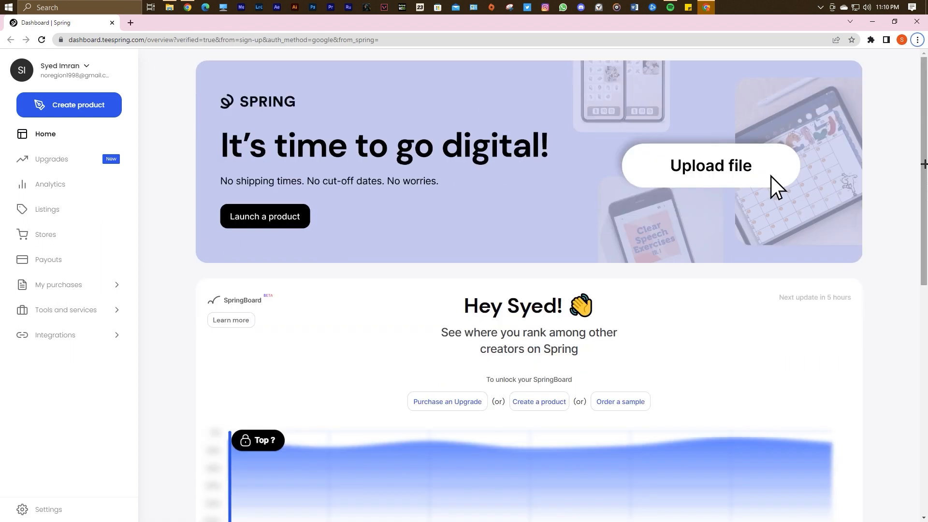
scroll(925, 212, "down", 1)
scroll(925, 222, "down", 2)
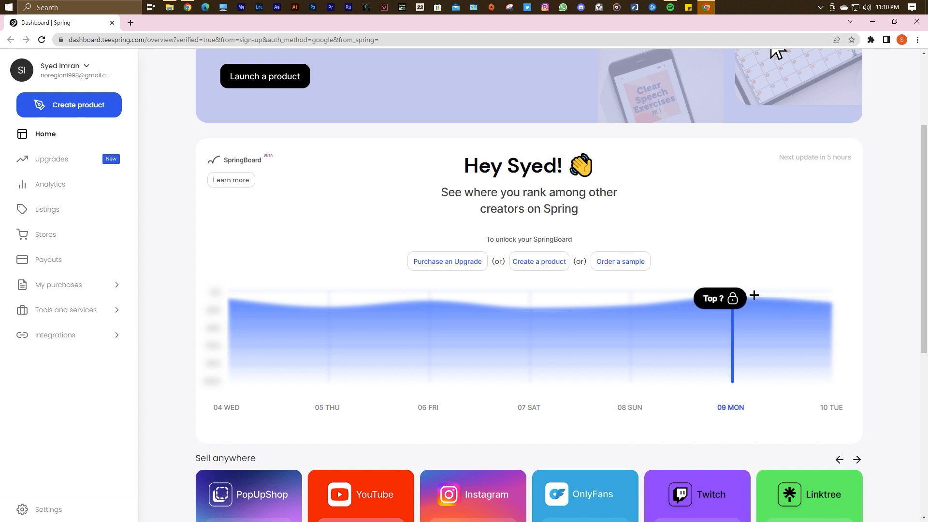
scroll(925, 170, "down", 4)
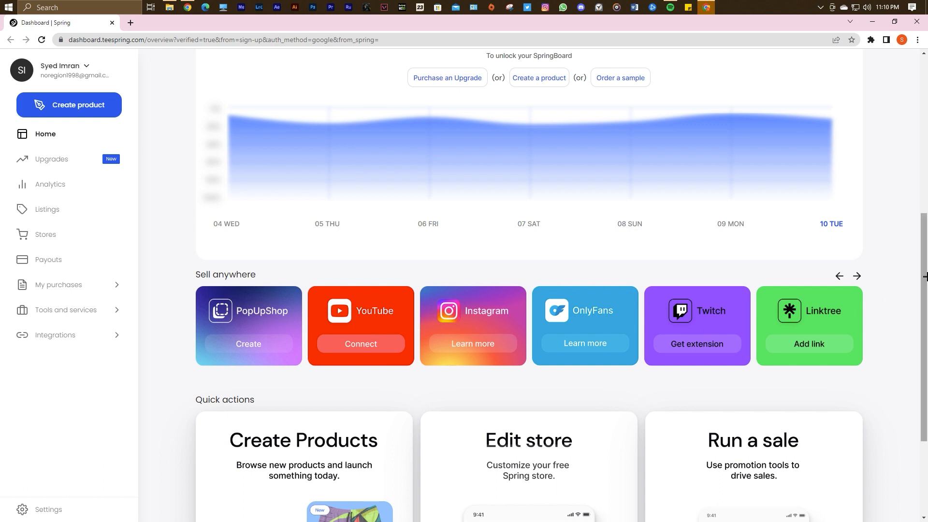
left_click_drag(925, 274, 925, 410)
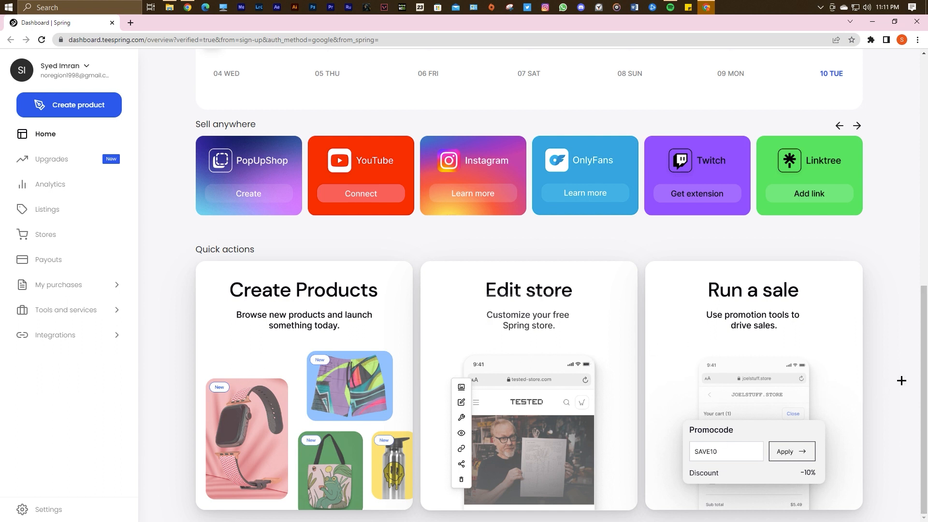
left_click_drag(927, 383, 915, 170)
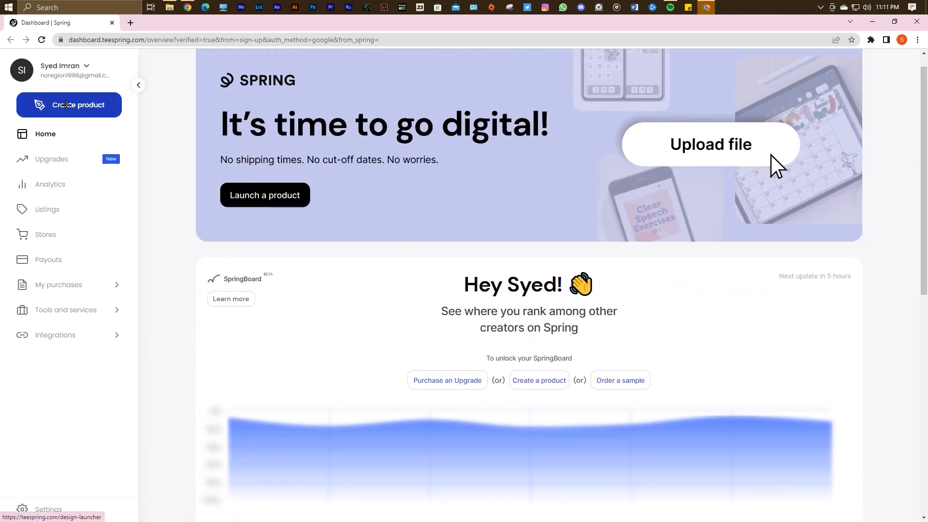
Step: Browse the product creation catalog's best sellers and start a design on the Comfort T-Shirt
left_click(66, 105)
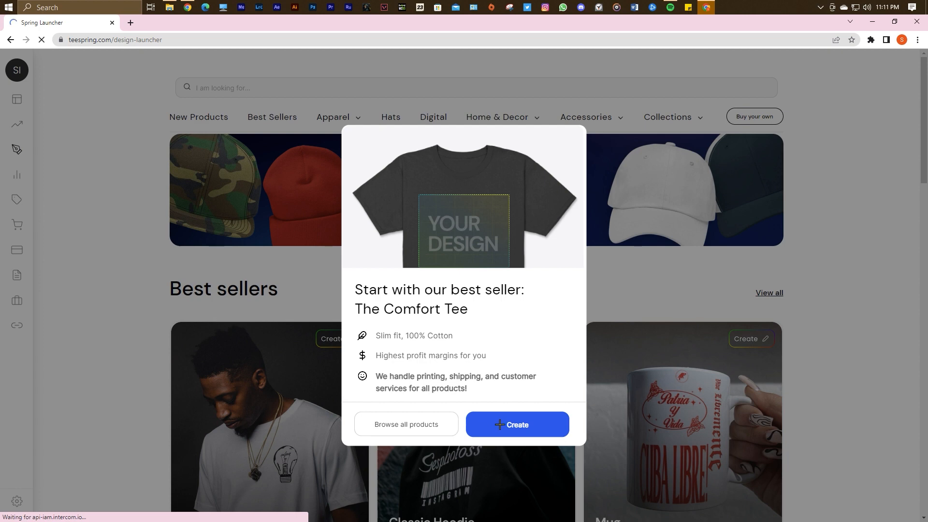
left_click(522, 416)
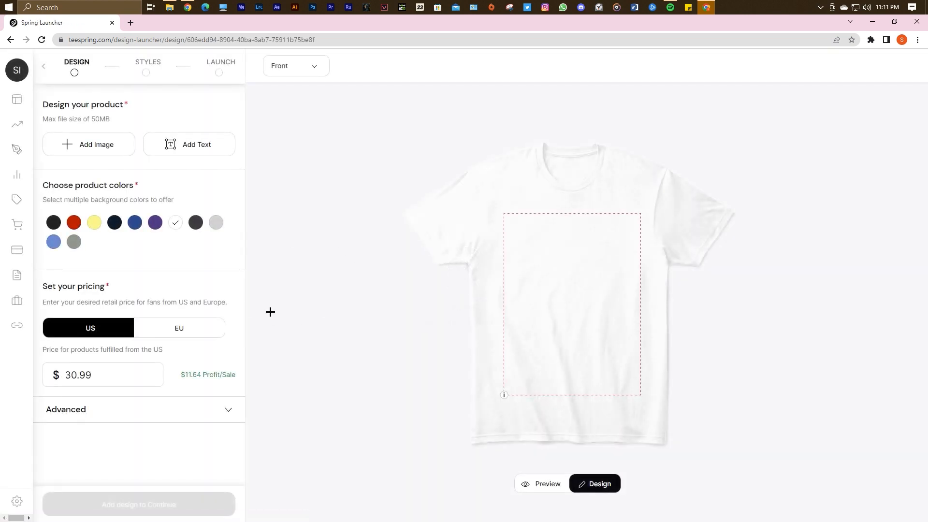
key("alt+Left")
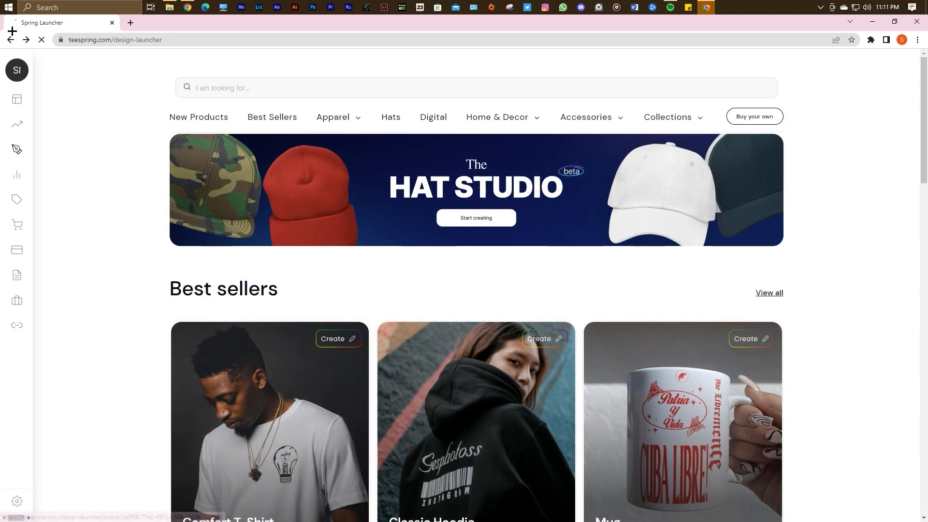
scroll(925, 172, "down", 3)
left_click_drag(926, 172, 887, 196)
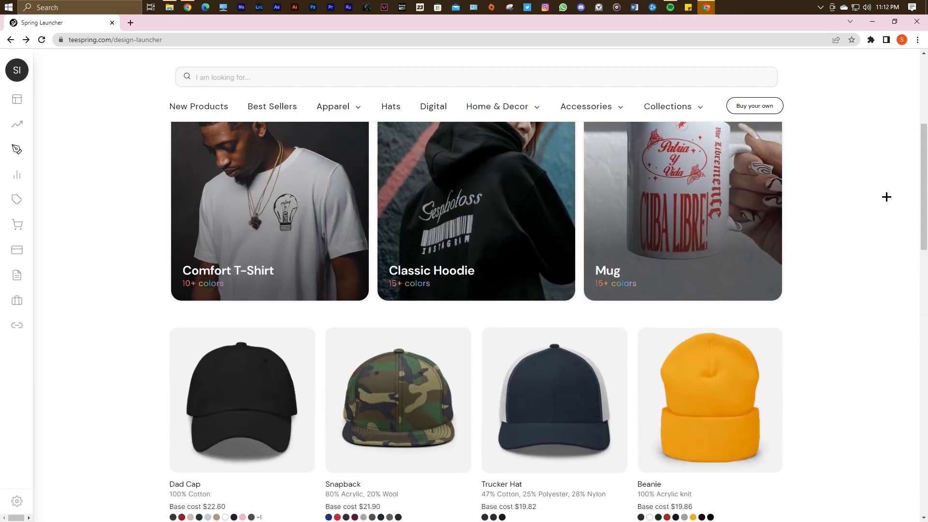
left_click_drag(923, 174, 924, 103)
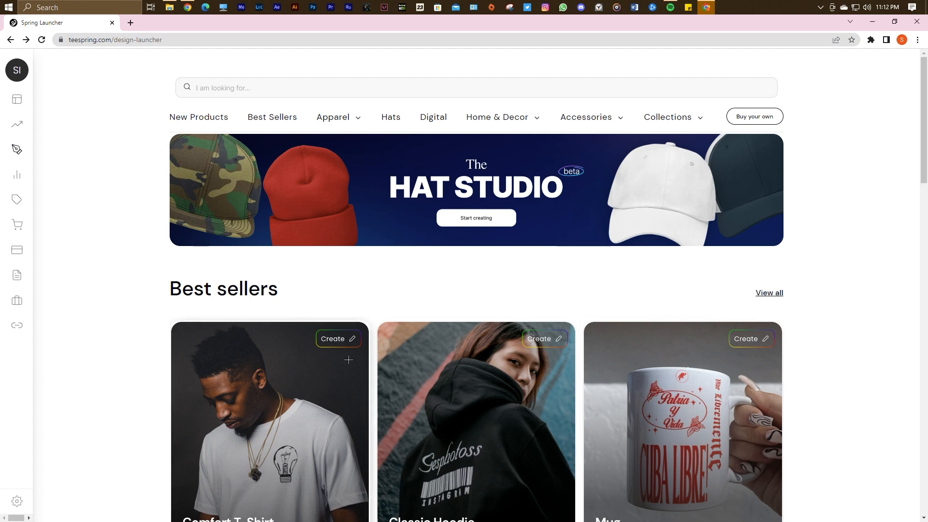
left_click(341, 344)
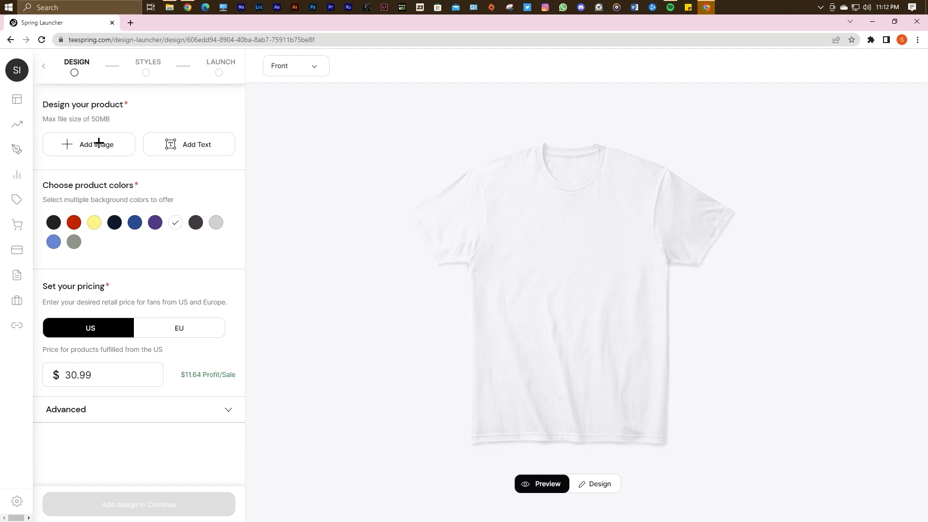
Step: Try a text element on the shirt's front, and add an image there sized to about 13.29" x 8.86"
left_click(187, 144)
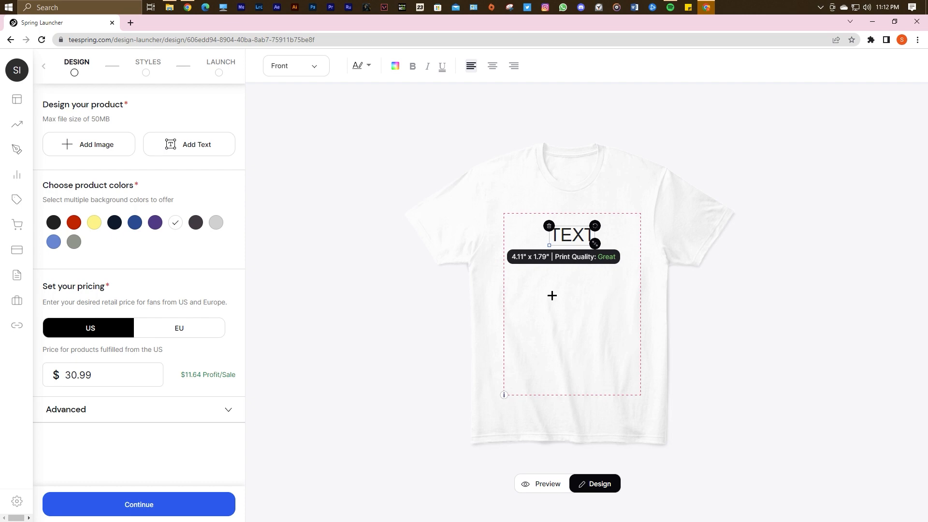
left_click(118, 147)
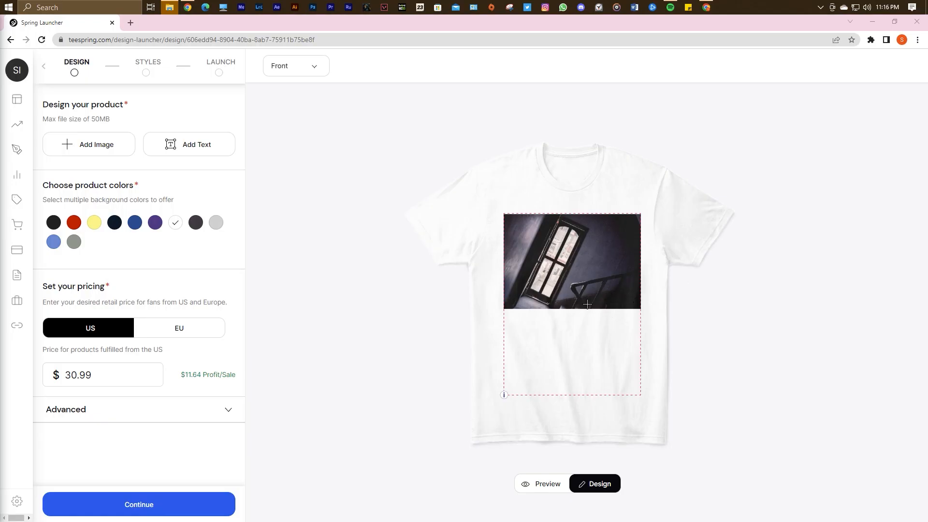
left_click(588, 268)
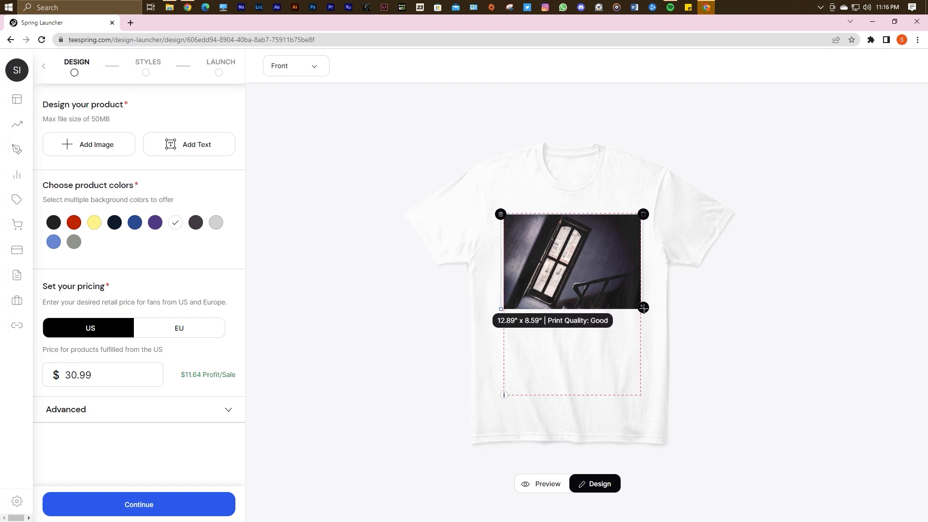
left_click_drag(643, 308, 699, 344)
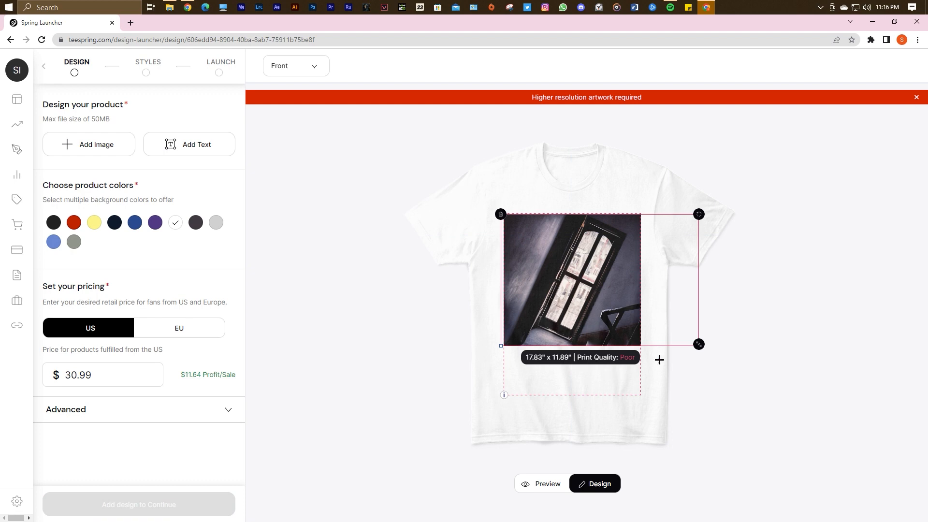
left_click_drag(700, 344, 648, 311)
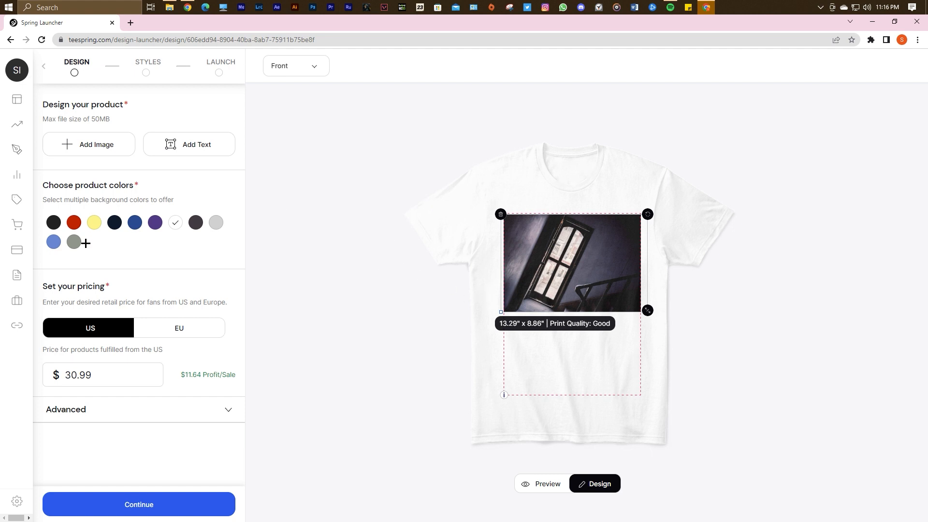
Step: Offer the shirt in red, grey-green, light blue and light grey in addition to white, leaving charcoal out
left_click(73, 224)
left_click(74, 242)
left_click(54, 242)
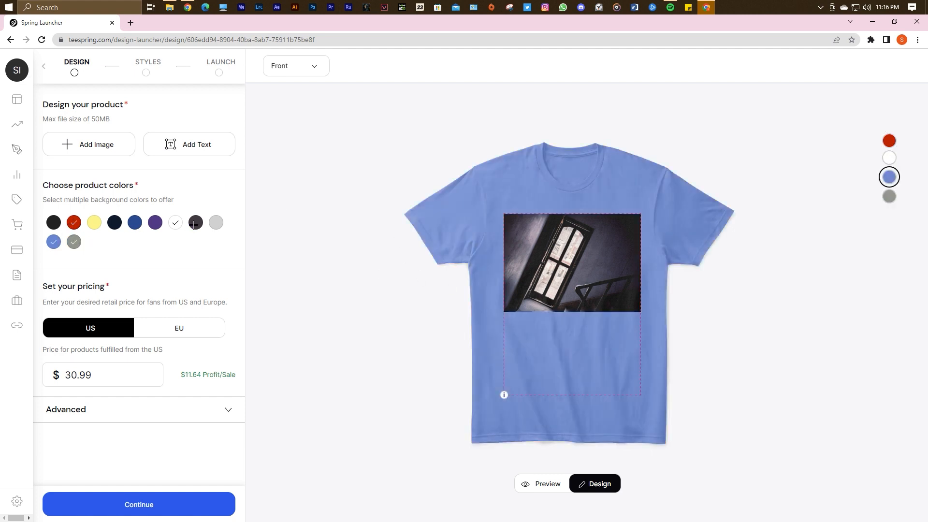
left_click(196, 222)
left_click(200, 223)
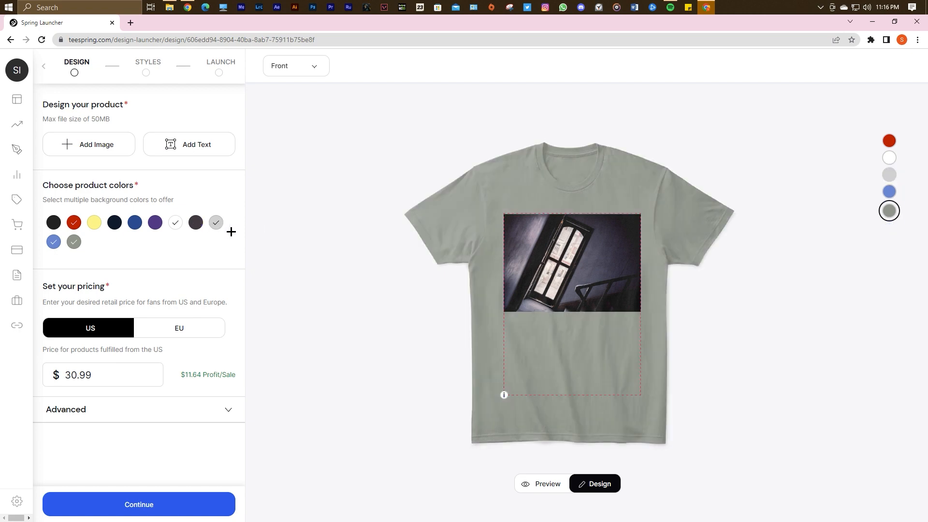
Step: Display the shirt in charcoal, clear every selected product color, and preview the design before returning to editing
left_click(198, 224)
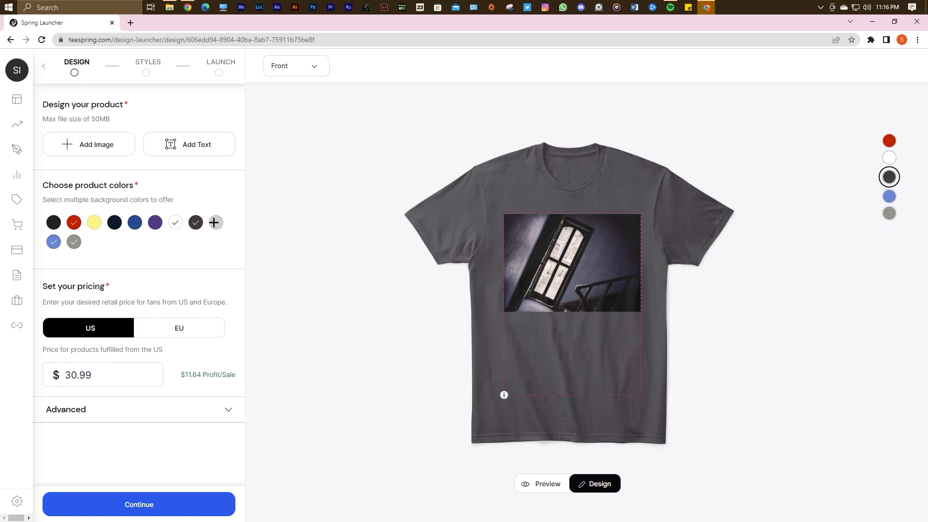
left_click(176, 223)
left_click(71, 242)
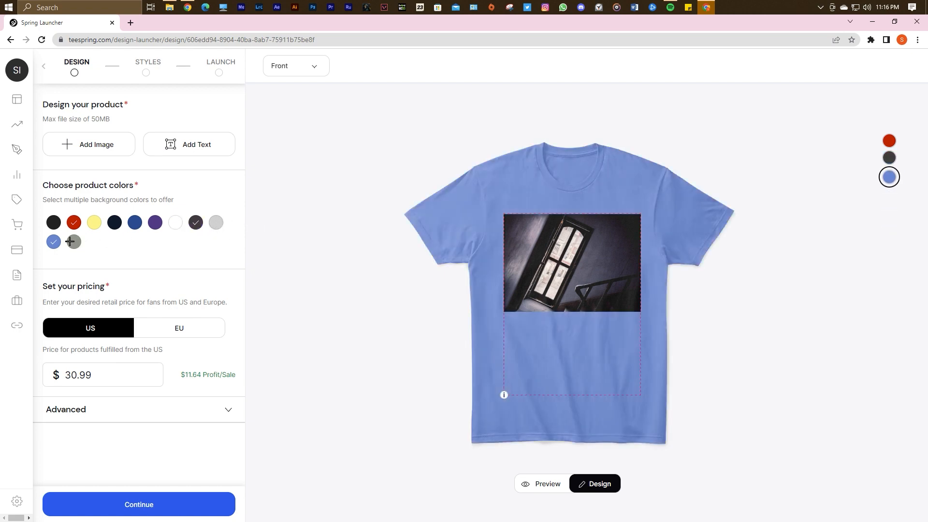
left_click(55, 243)
left_click(73, 225)
left_click(193, 225)
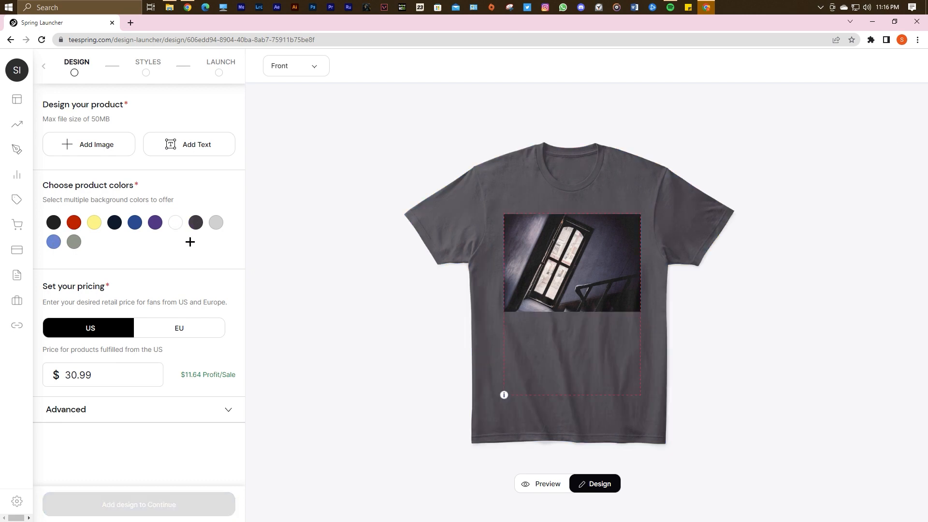
left_click(545, 483)
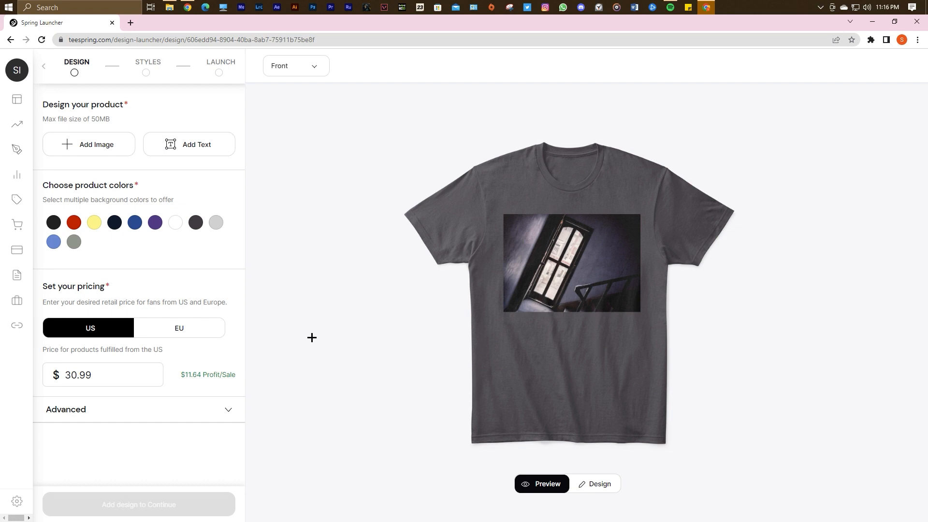
left_click(596, 485)
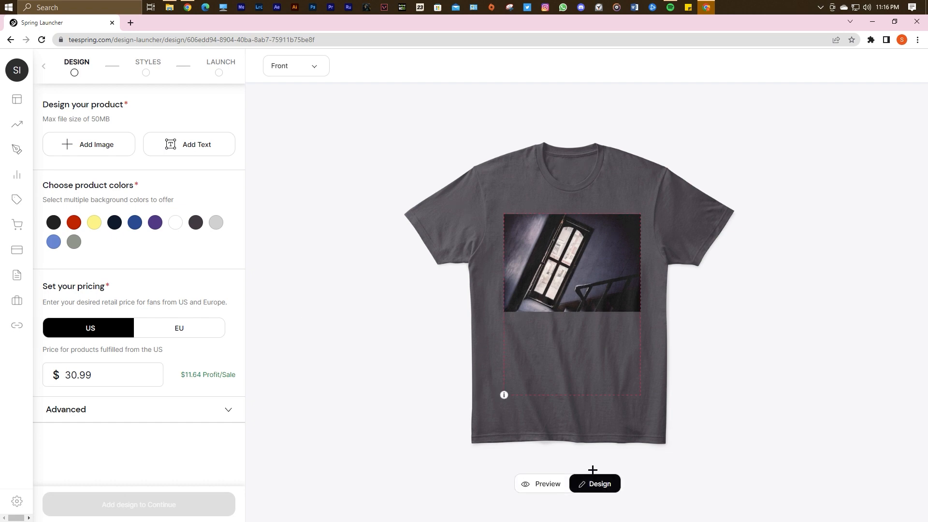
Step: Try rotating the door image about a quarter turn, and turn it back upright within the print area
left_click(556, 263)
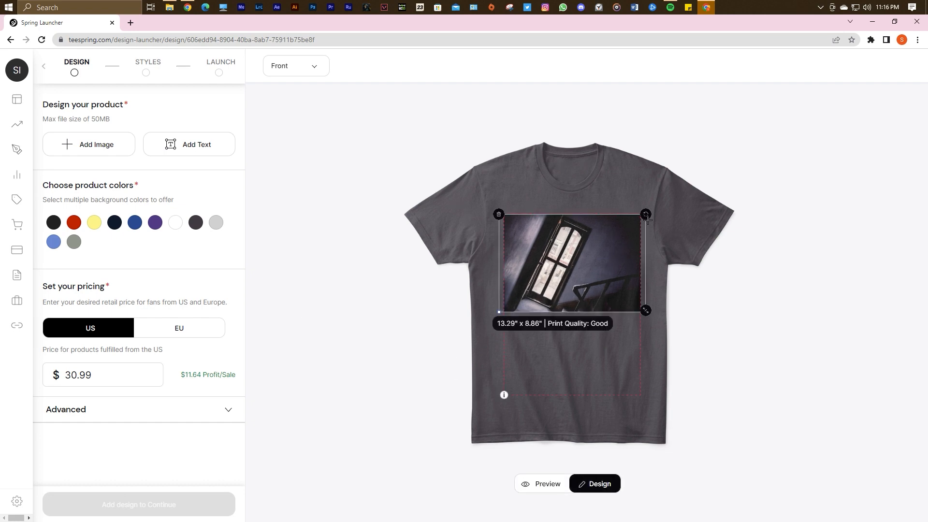
left_click_drag(646, 214, 516, 176)
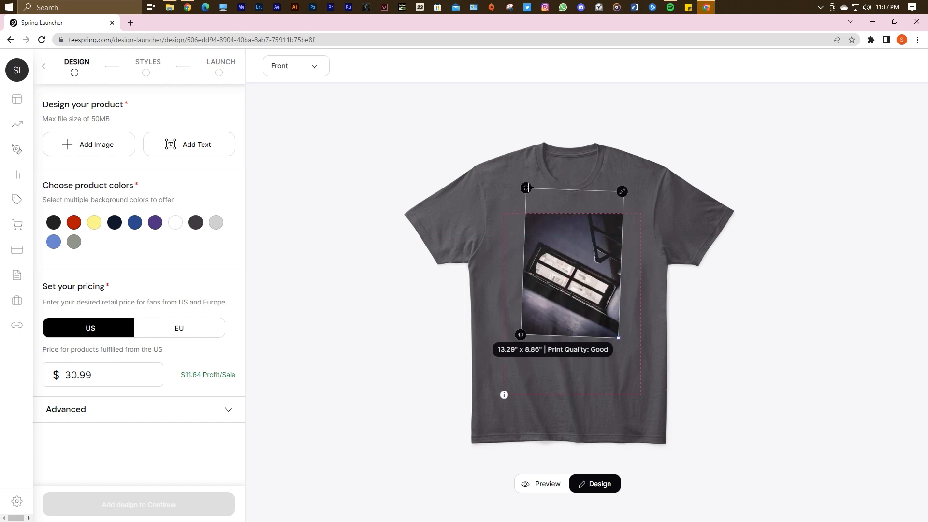
left_click_drag(529, 187, 531, 188)
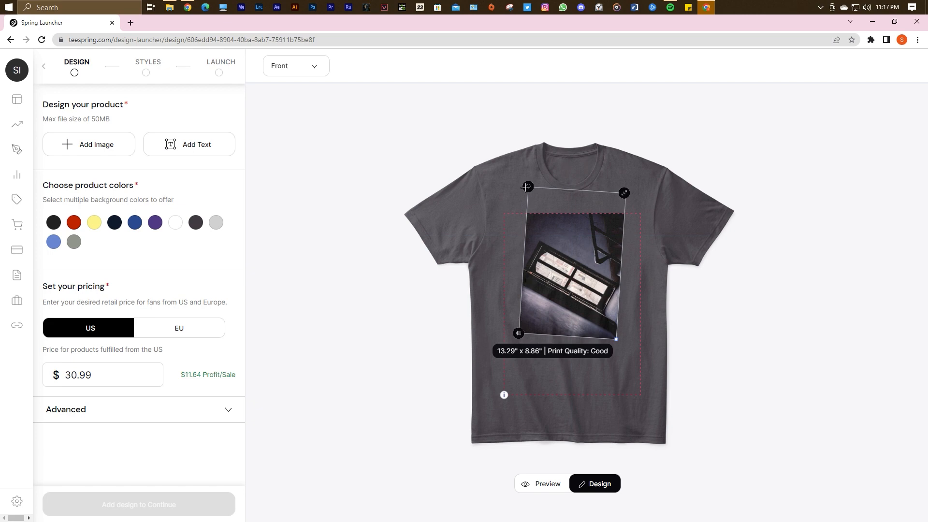
left_click_drag(527, 189, 639, 216)
left_click_drag(620, 252, 619, 249)
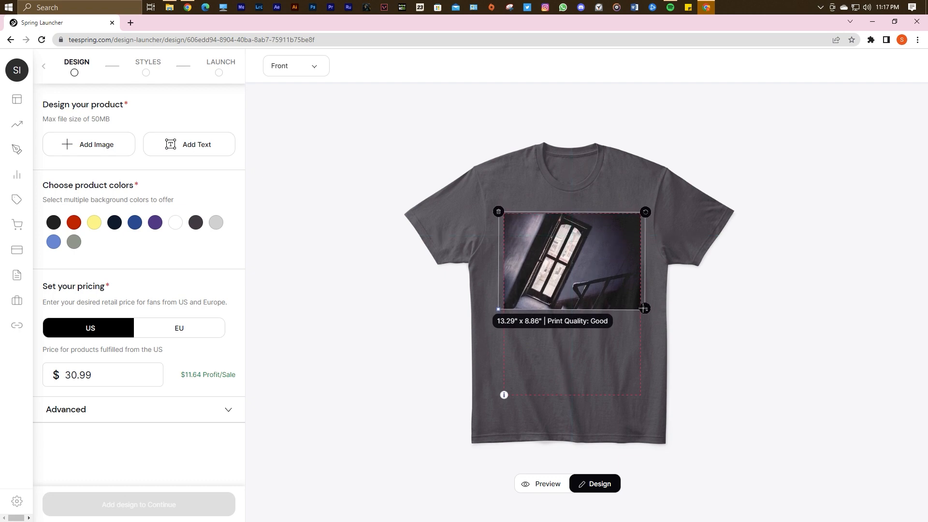
left_click(612, 291)
left_click(437, 354)
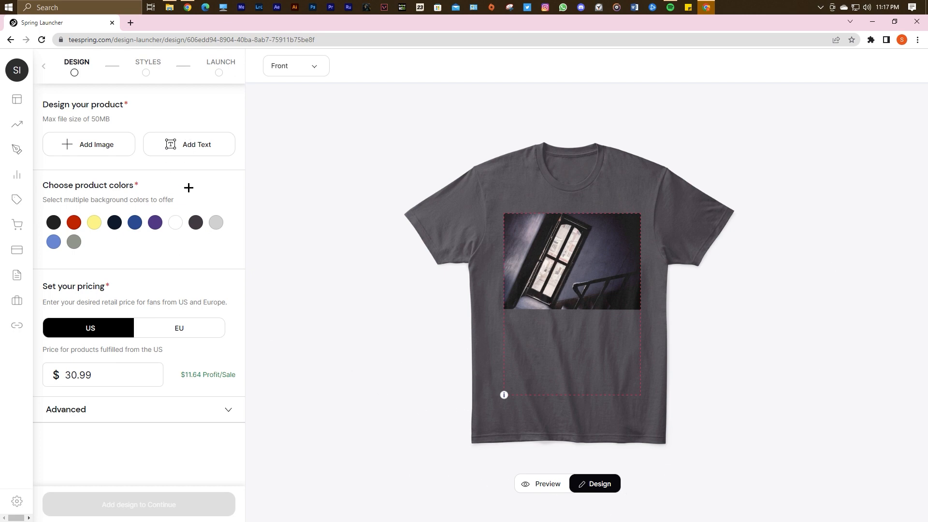
Step: Add the text "HELL DOOR" to the shirt's front, about 9.38" x 2.10", centered below the door image
left_click(194, 144)
left_click_drag(582, 244, 566, 346)
double_click(578, 342)
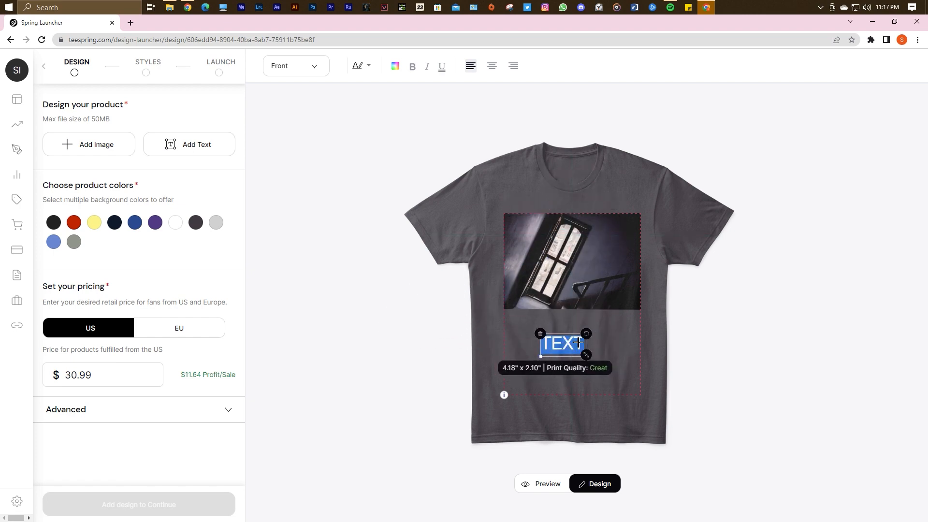
type("HELL DOOR")
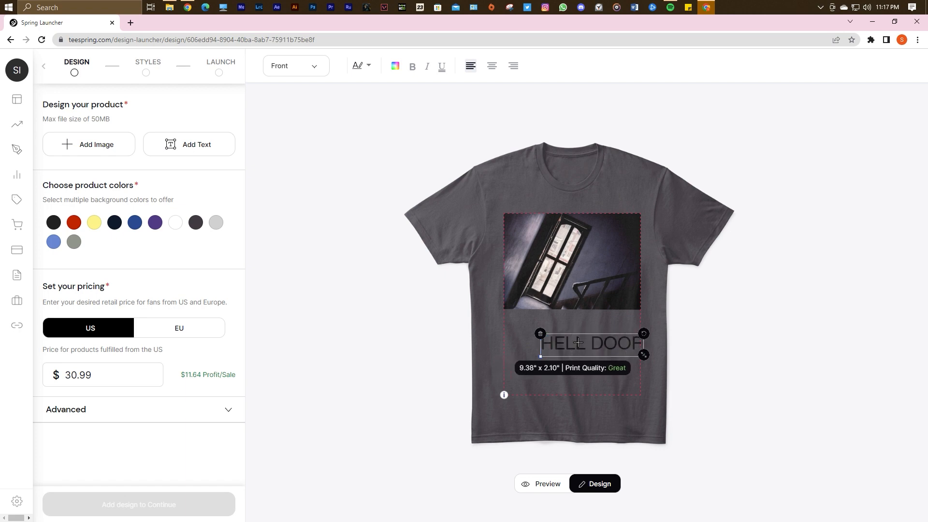
double_click(578, 343)
left_click_drag(582, 344, 566, 338)
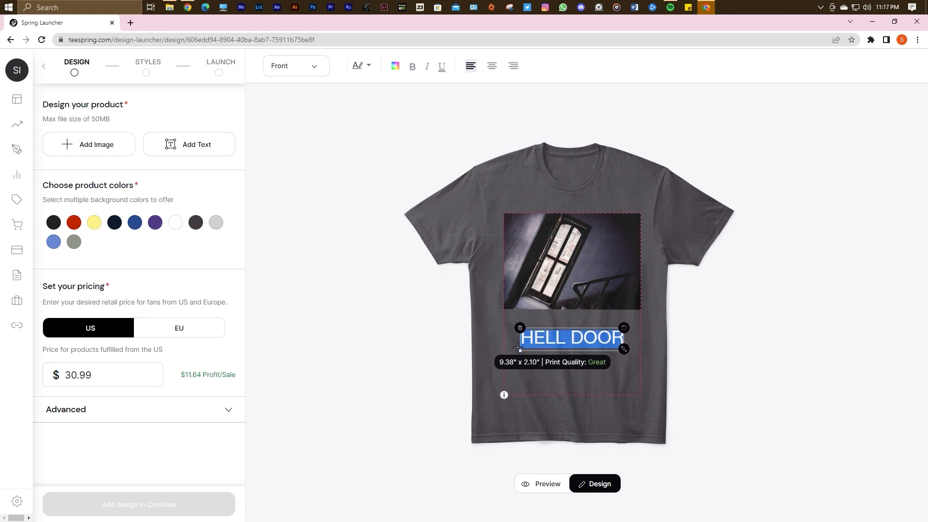
Step: Keep the Front side active and set the "HELL DOOR" text in the Hetilica font, centered under the image
left_click(304, 63)
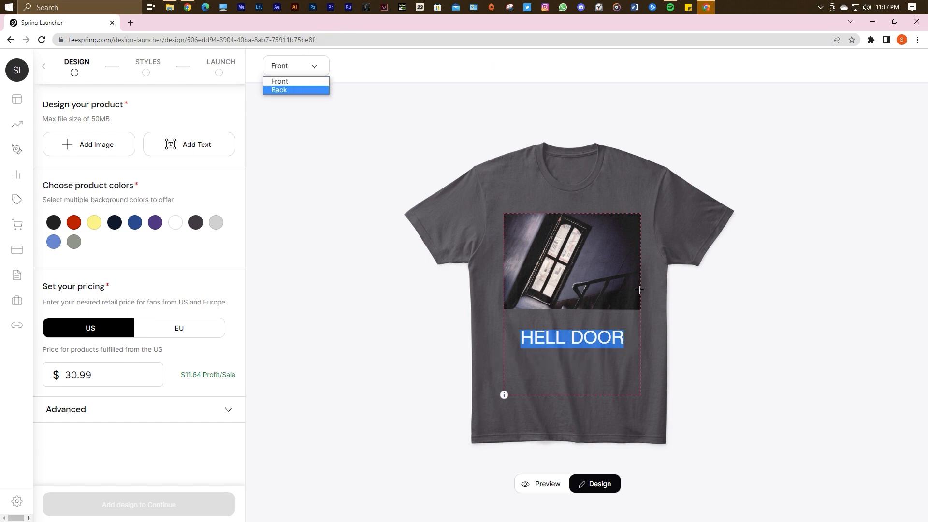
left_click(288, 81)
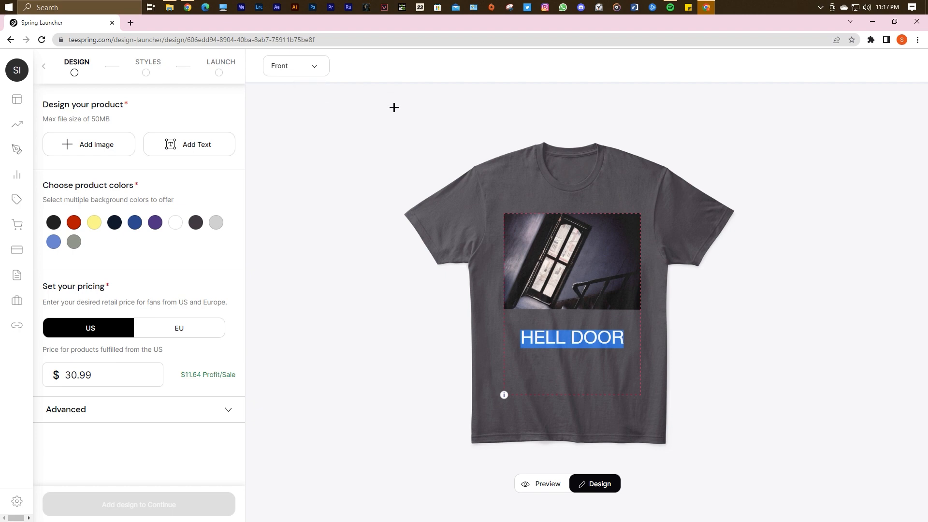
left_click(394, 108)
left_click(553, 340)
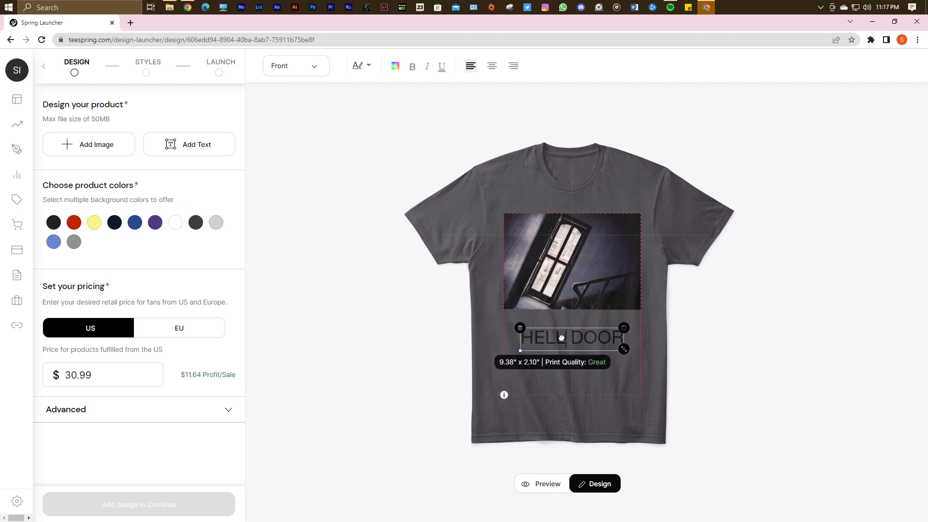
left_click(367, 66)
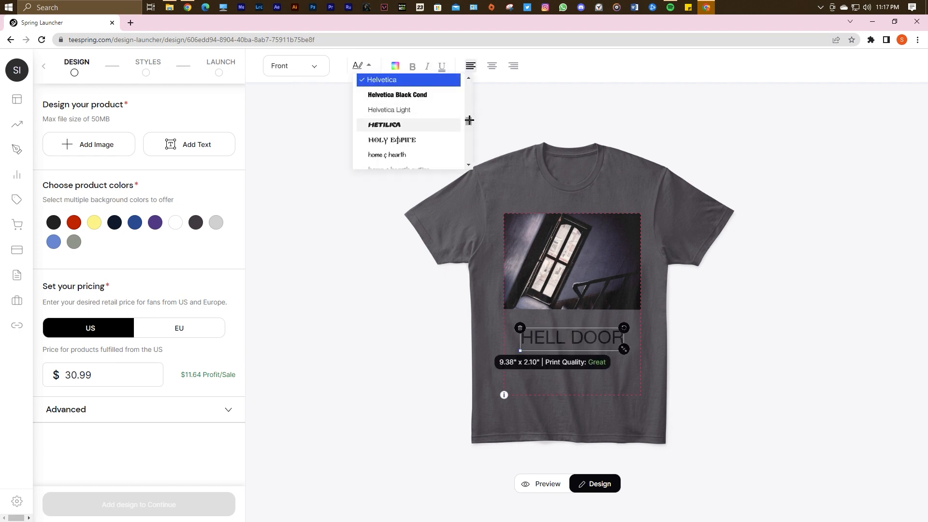
left_click(416, 126)
left_click_drag(570, 339, 564, 339)
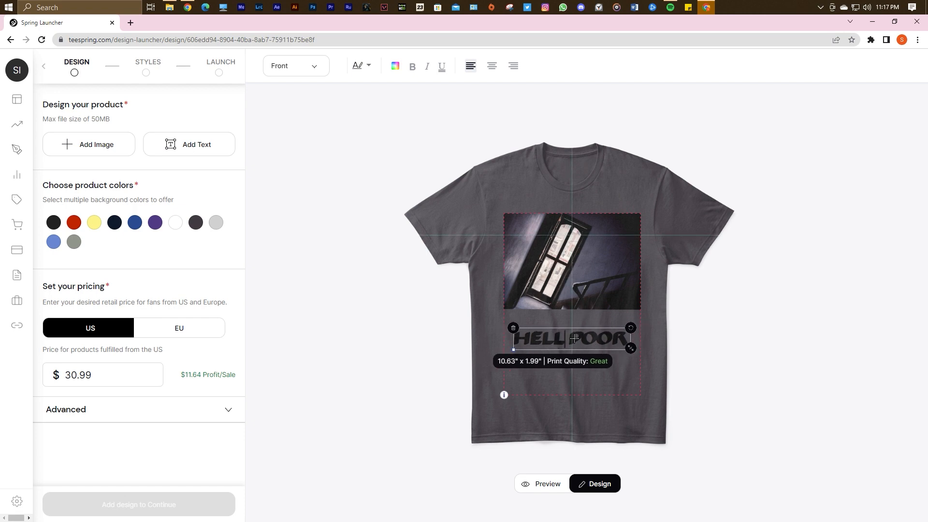
Step: Try several palette colors on the "HELL DOOR" text and settle on bright yellow
left_click(394, 66)
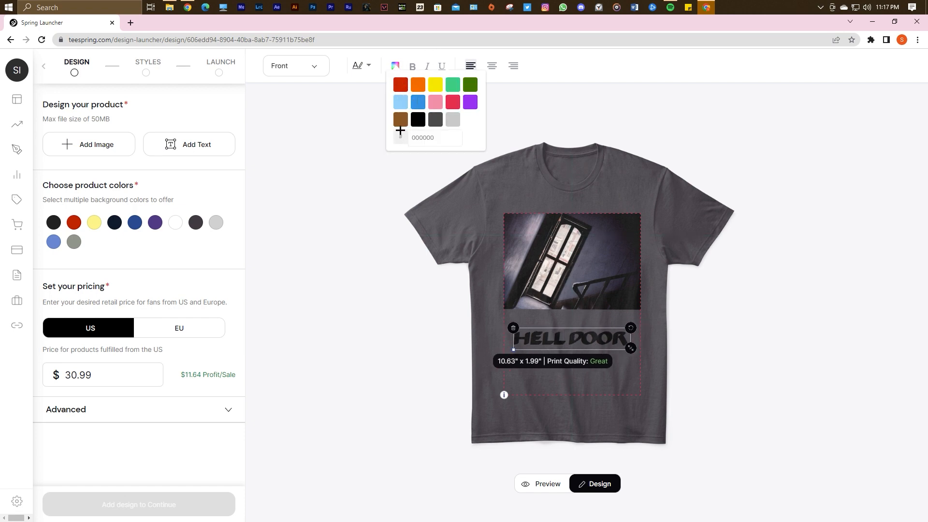
left_click(447, 119)
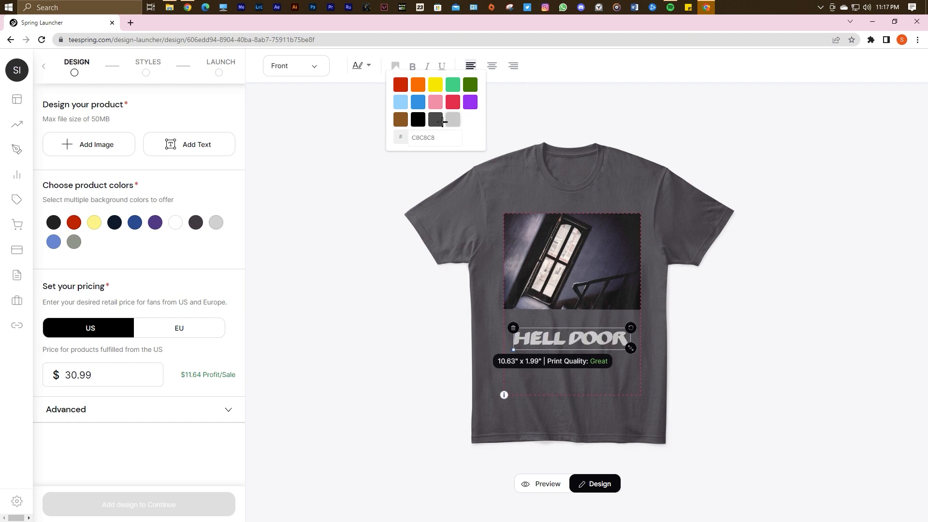
left_click(436, 102)
left_click(436, 85)
left_click(469, 87)
left_click(417, 101)
left_click(398, 103)
left_click(453, 85)
left_click(435, 86)
left_click(397, 230)
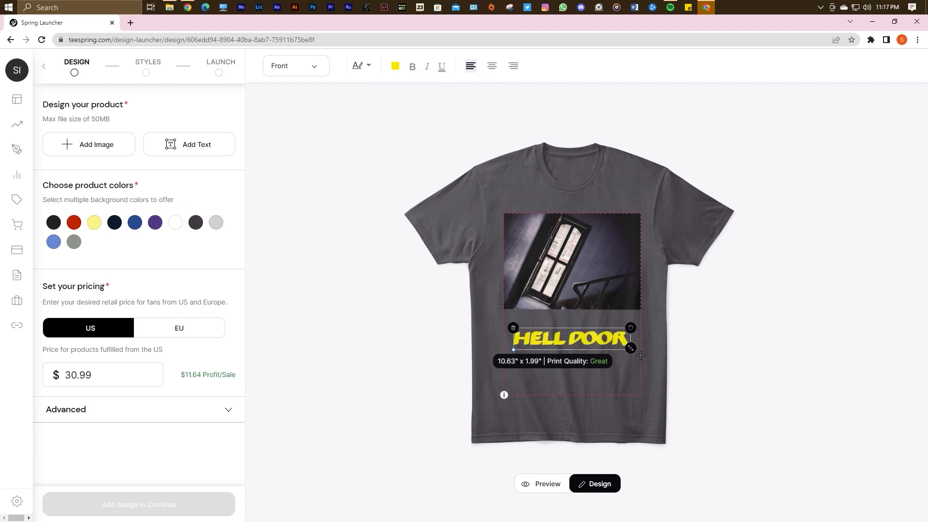
left_click(746, 363)
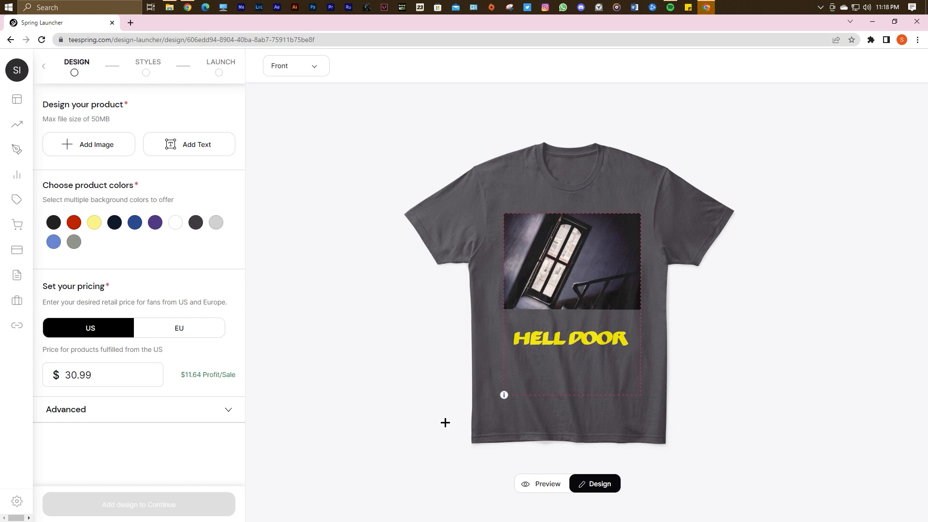
Step: Check the EU pricing option and set the US retail price to $25.99
left_click_drag(48, 288, 155, 286)
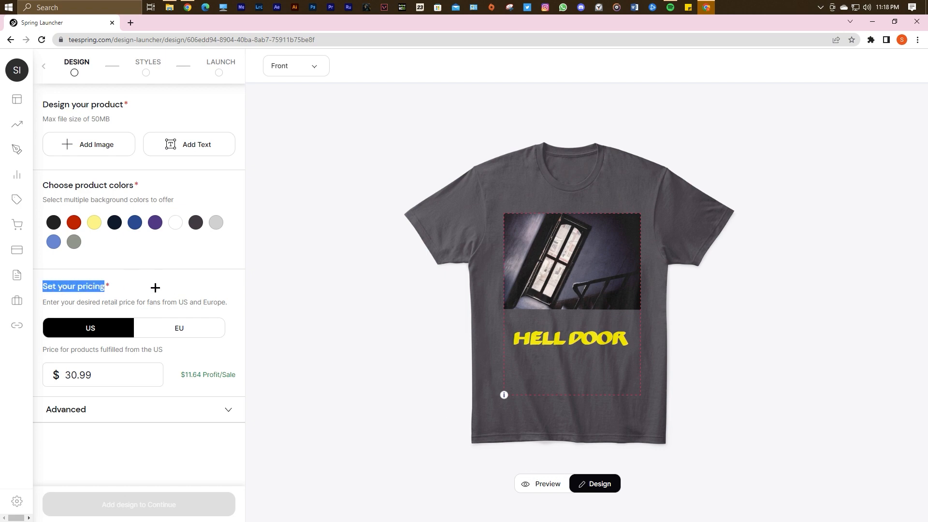
left_click(155, 286)
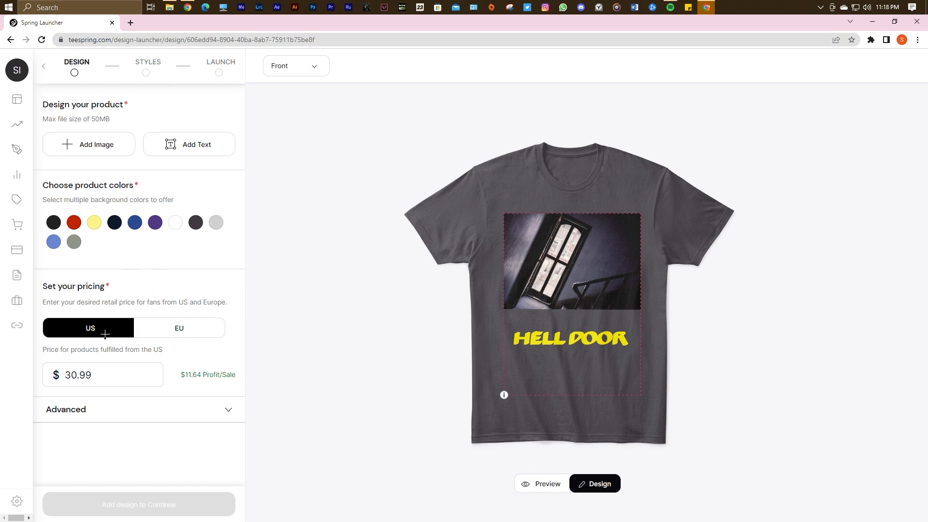
left_click(178, 328)
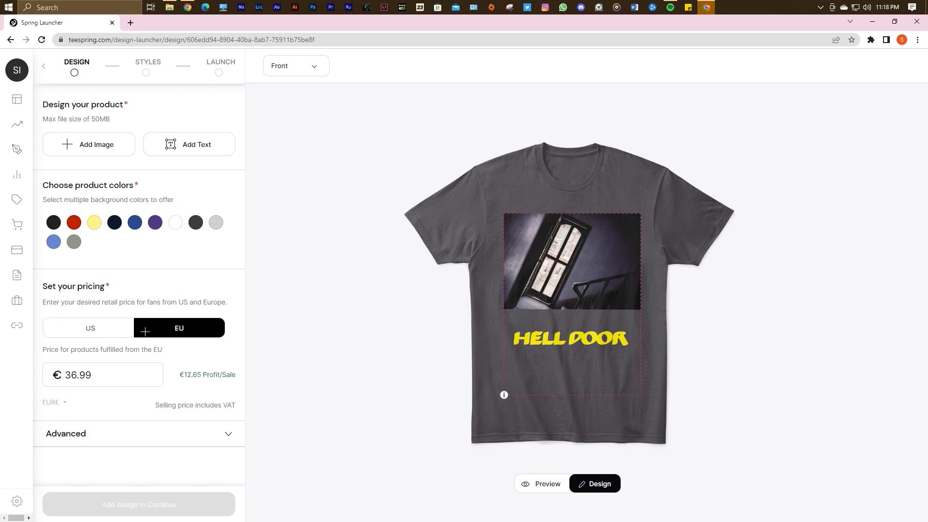
left_click(99, 325)
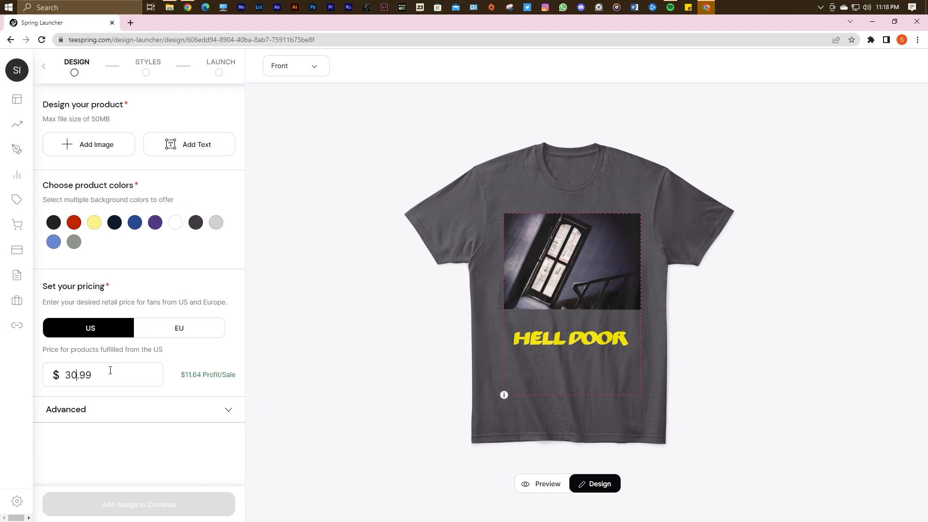
key("BackSpace")
key("BackSpace")
type("25")
left_click_drag(188, 375, 233, 378)
left_click(182, 377)
left_click_drag(104, 375, 66, 376)
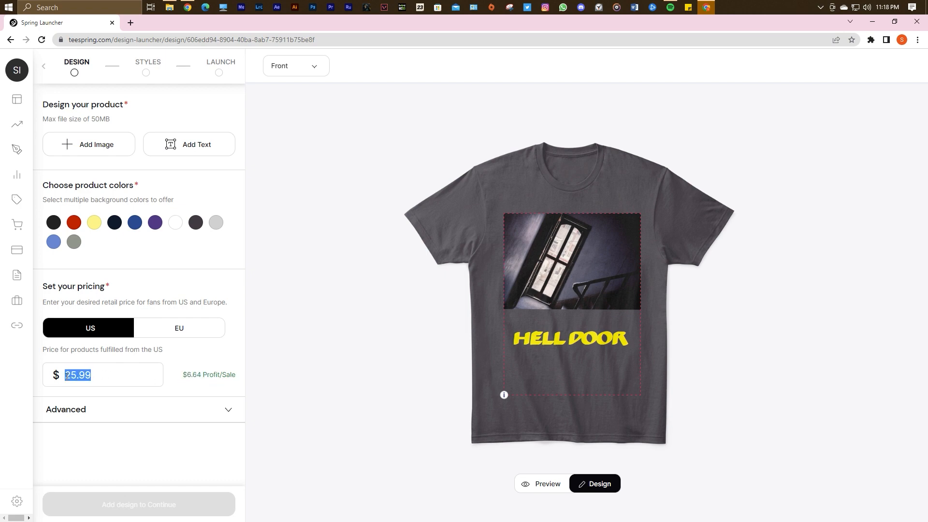
left_click(107, 382)
Step: Expand the advanced showcase options, try Back as the featured view, and set it to Front
left_click(224, 408)
scroll(189, 400, "down", 2)
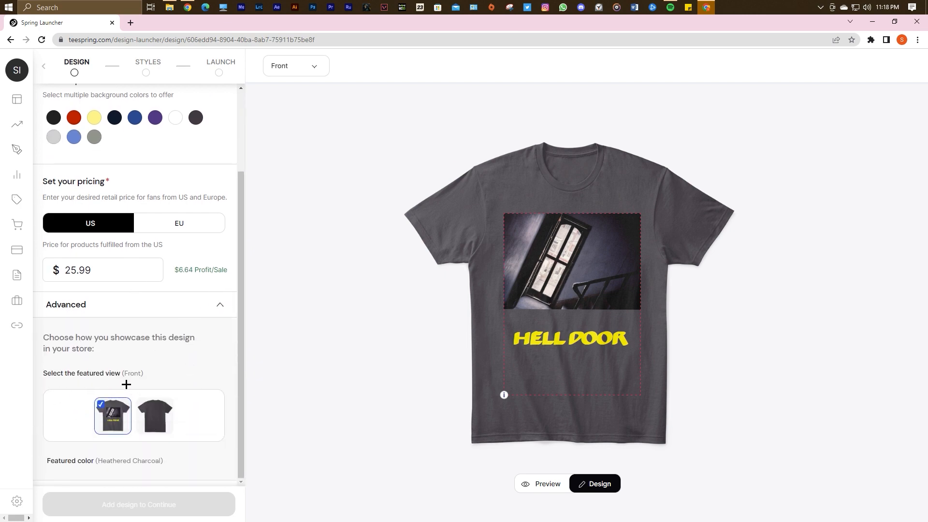
left_click(148, 415)
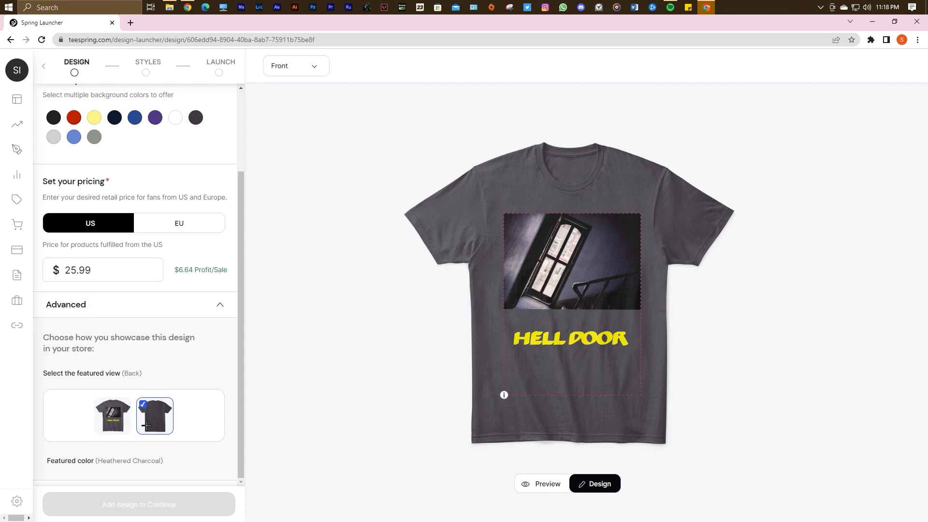
left_click(96, 424)
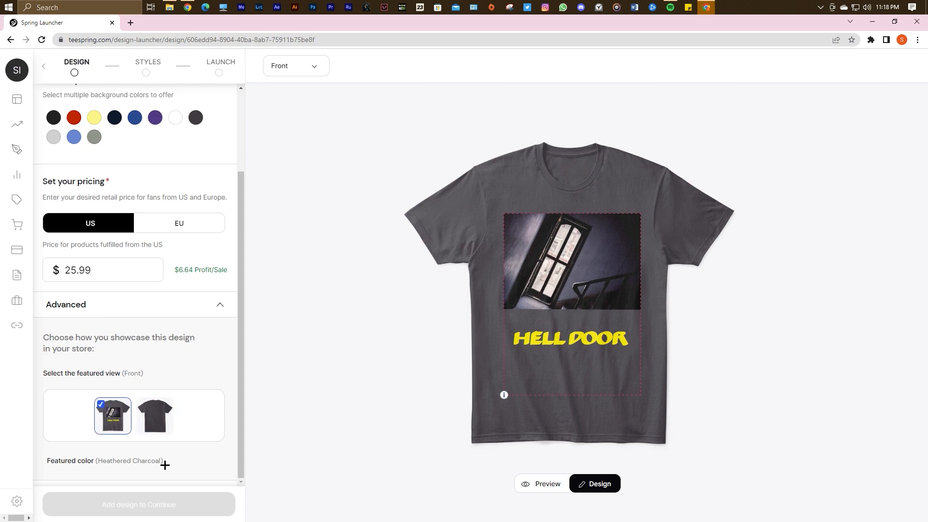
left_click_drag(240, 376, 250, 430)
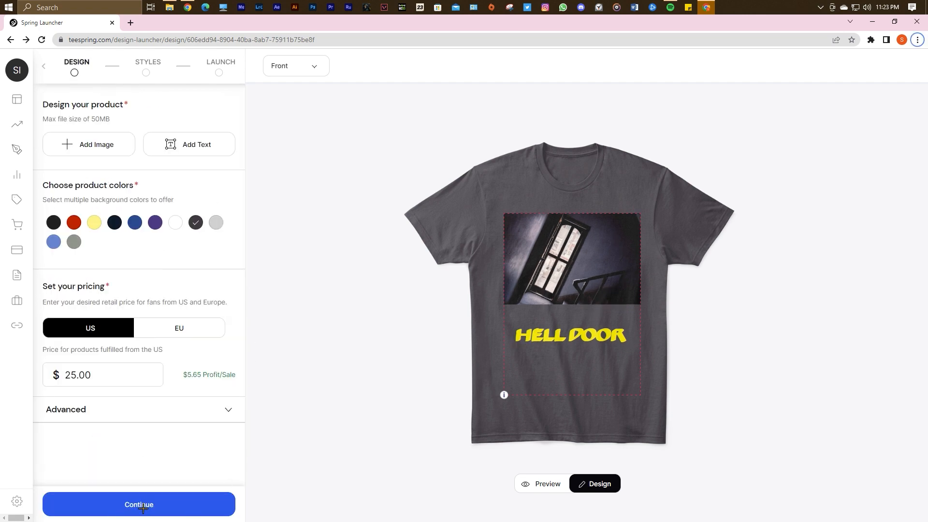
Step: Continue to the product styles, add the Premium Pullover Hoodie to the listing and open its design for editing
left_click(144, 505)
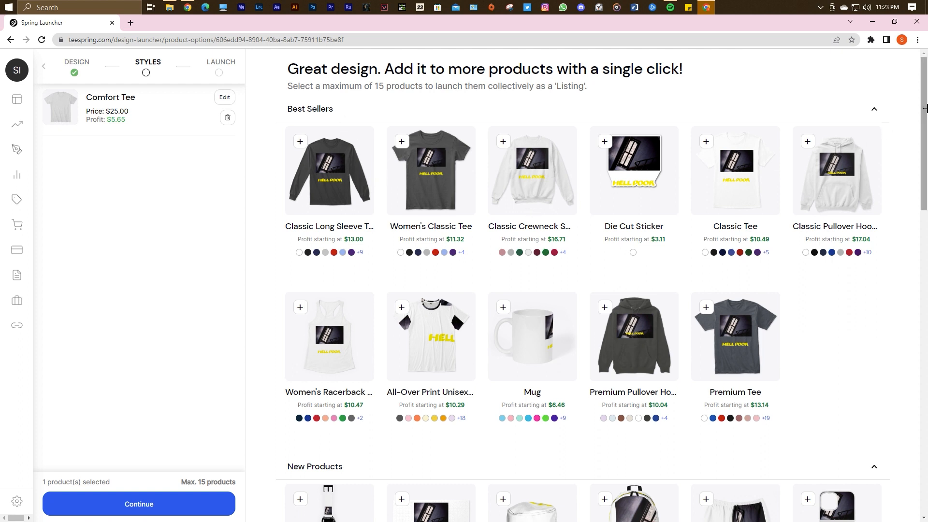
mouse_move(924, 108)
left_mouse_down()
mouse_move(926, 419)
mouse_move(925, 94)
left_mouse_up()
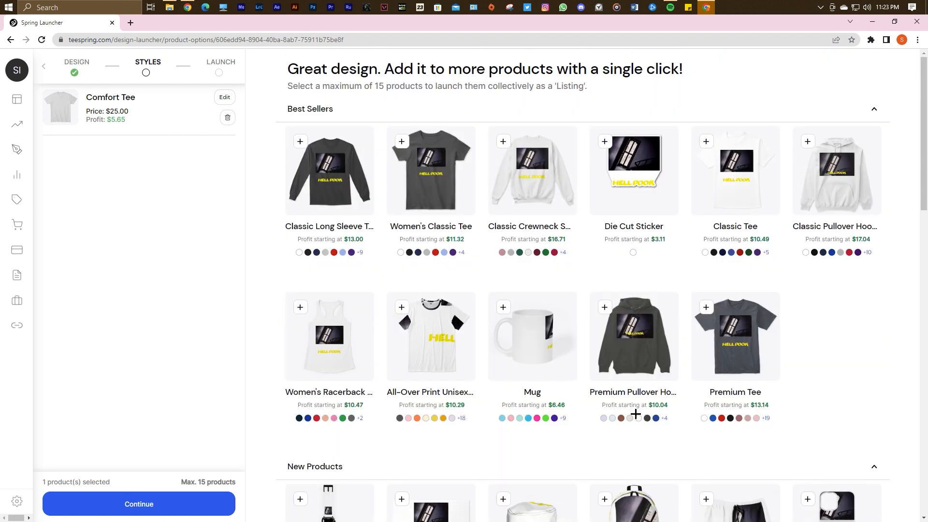
left_click(607, 309)
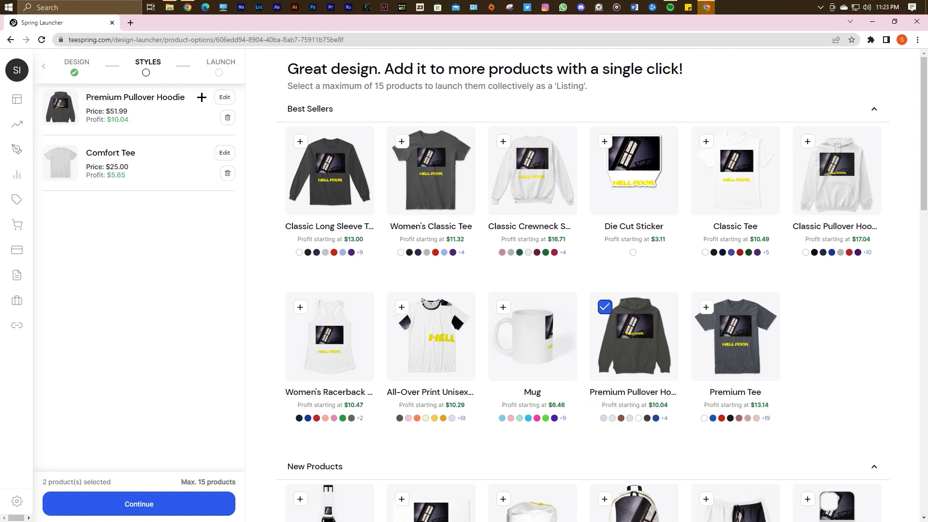
left_click(225, 98)
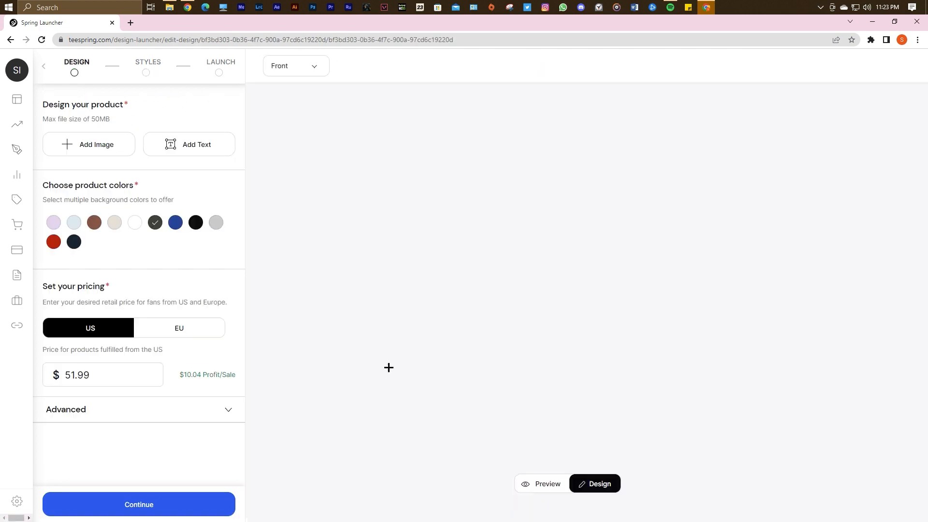
Step: Set the Premium Pullover Hoodie's US retail price to $45.99
key("BackSpace")
key("BackSpace")
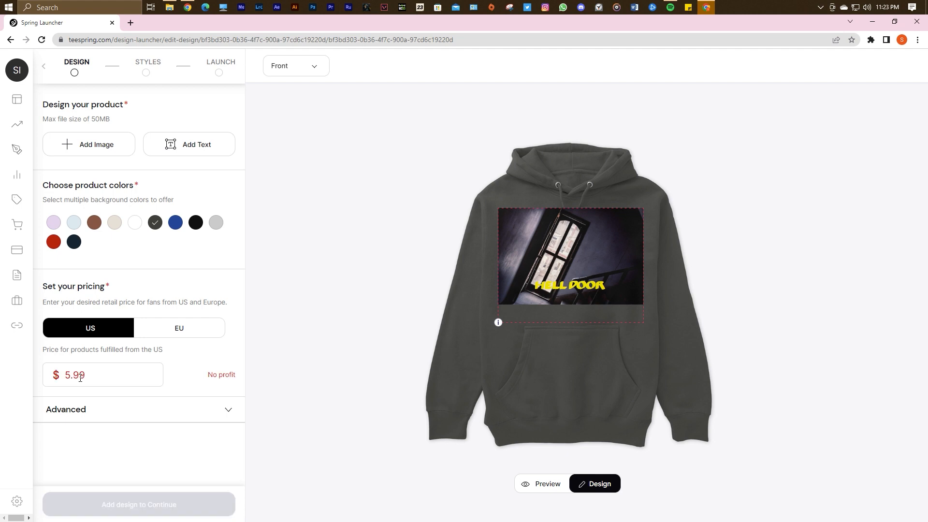
type("45")
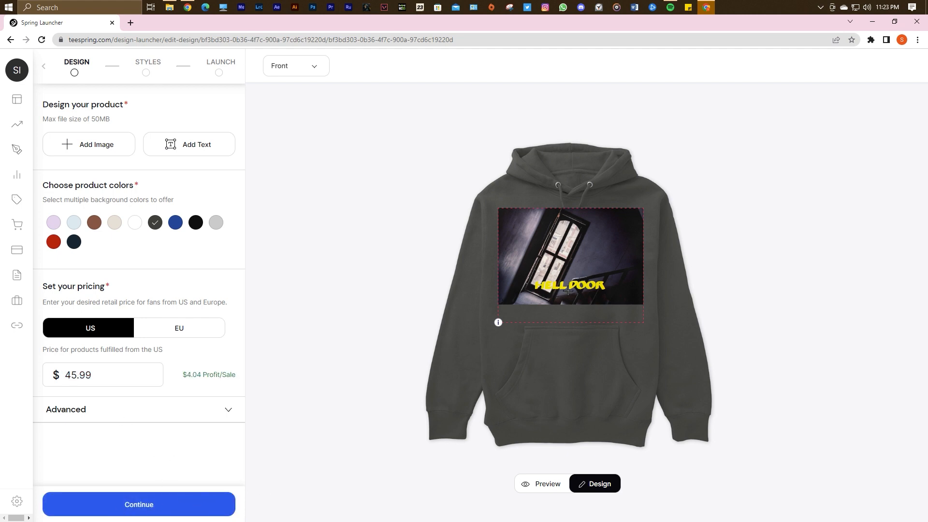
Step: Move the "HELL DOOR" text below the door image on the hoodie and continue through the styles to the launch details
left_click_drag(568, 290, 569, 320)
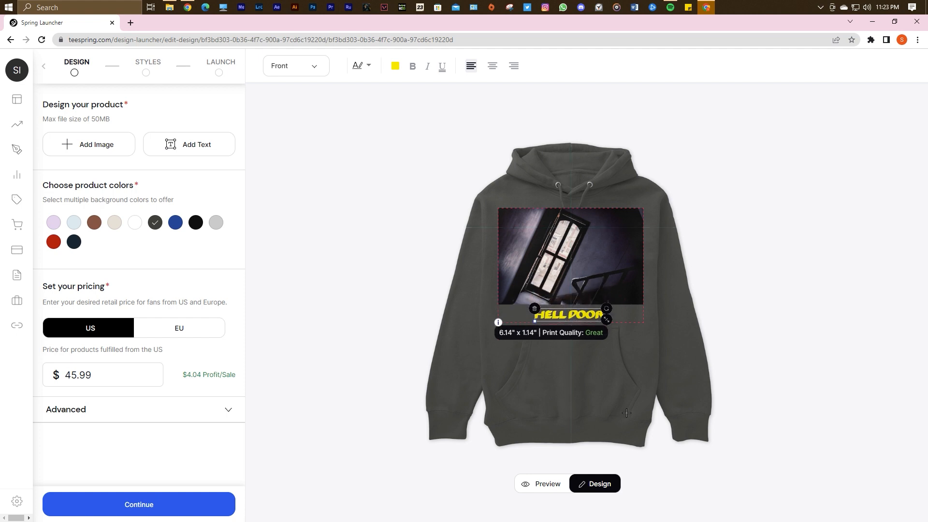
left_click(127, 505)
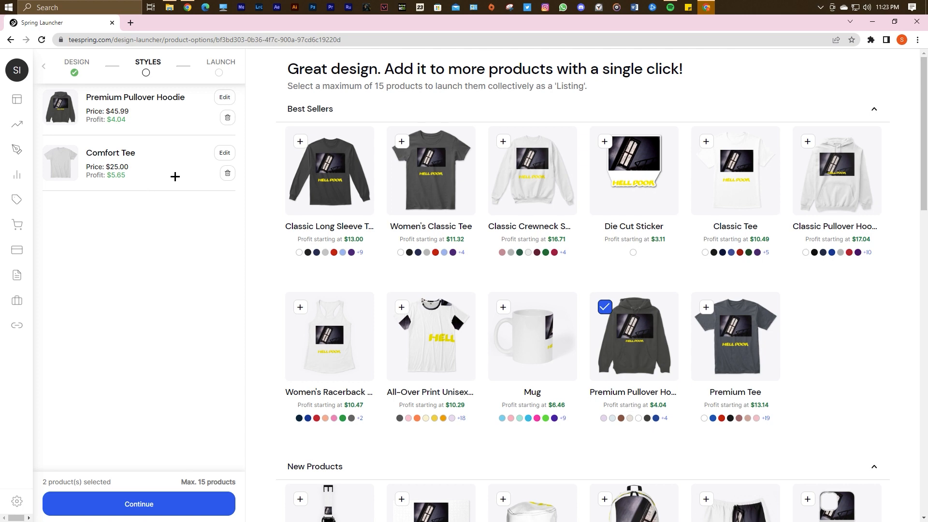
left_click(166, 507)
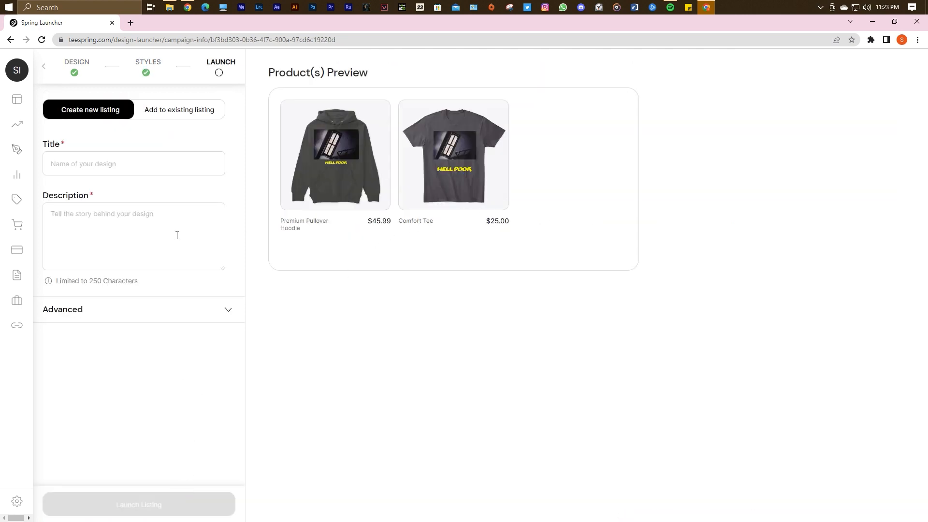
Step: Enter "HELL DOOR" as the title of the new listing
left_click(152, 170)
type("hEL")
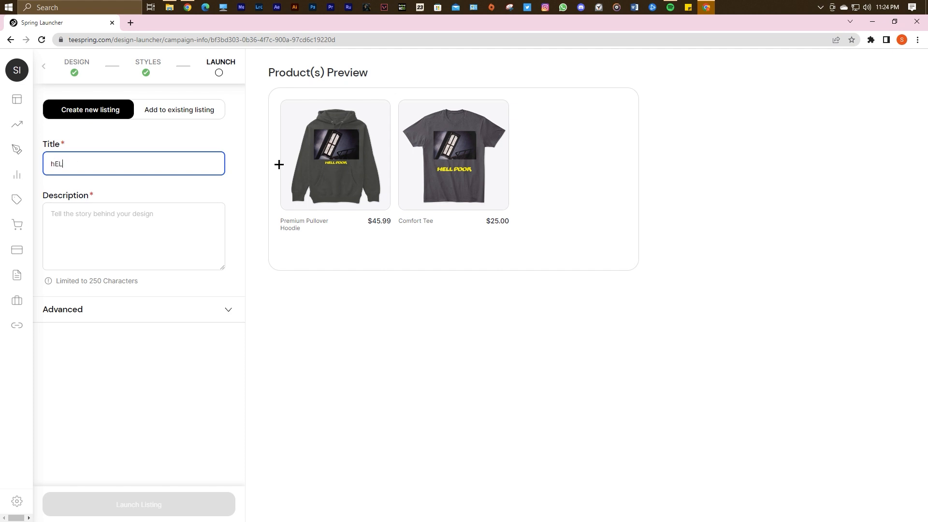
type("E")
key("BackSpace")
key("BackSpace")
type("H")
Step: Enter "100% cotton" as the listing's description
left_click(143, 218)
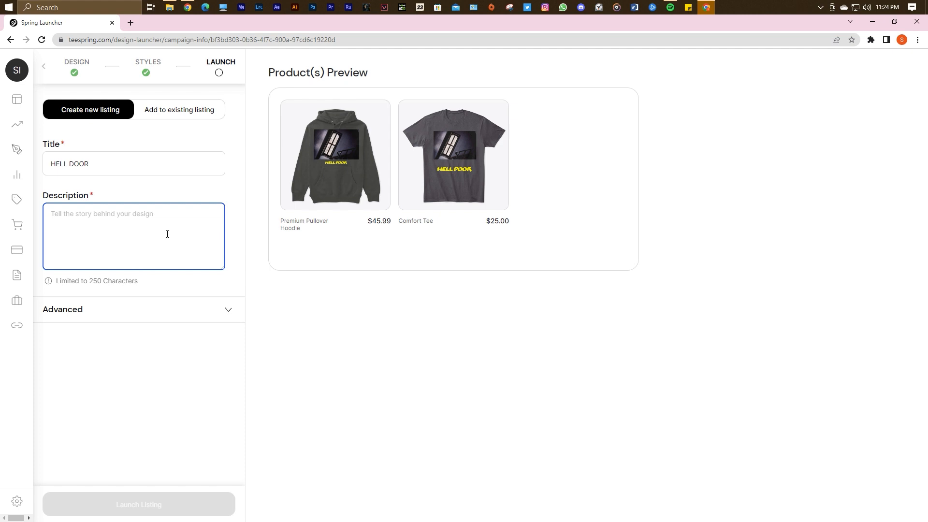
type("1")
key("BackSpace")
type("100% cotton")
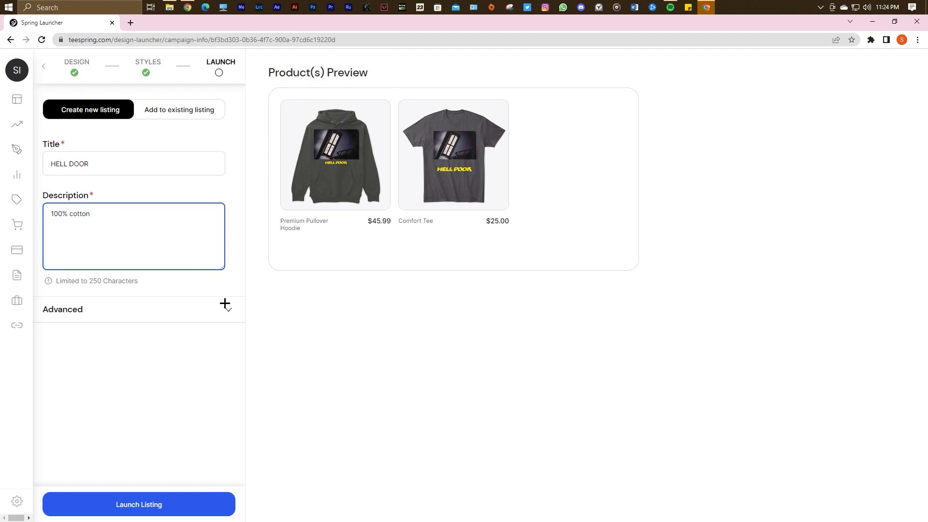
Step: Review the advanced URL handle, visibility and store settings, and launch the listing
left_click(225, 304)
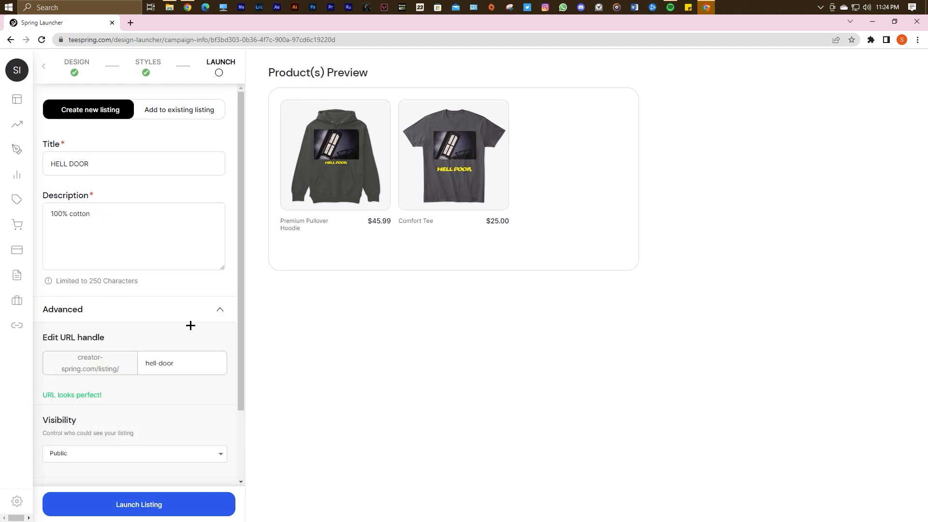
scroll(94, 318, "down", 2)
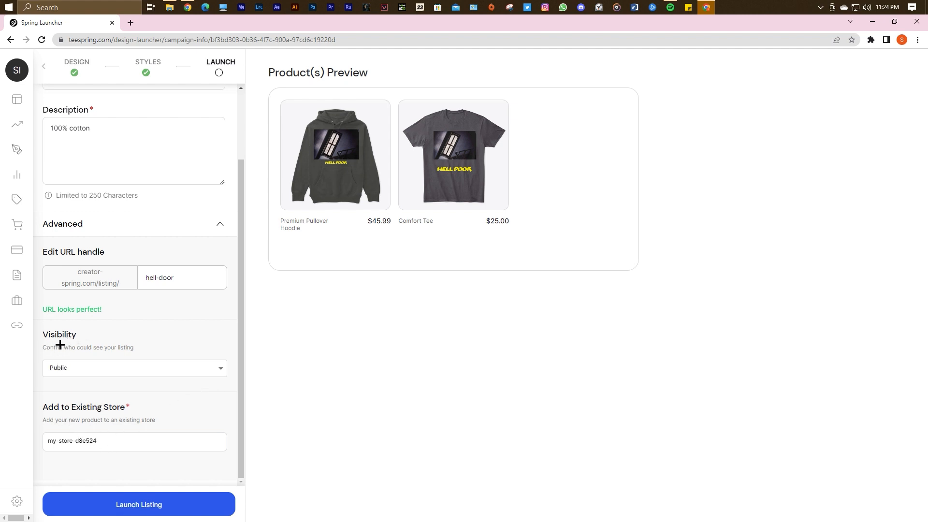
scroll(209, 402, "up", 2)
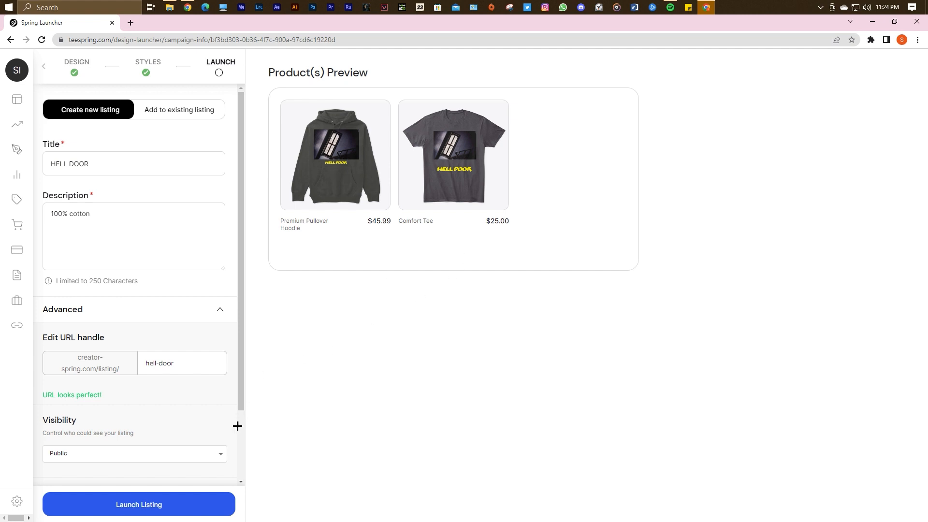
left_click(164, 506)
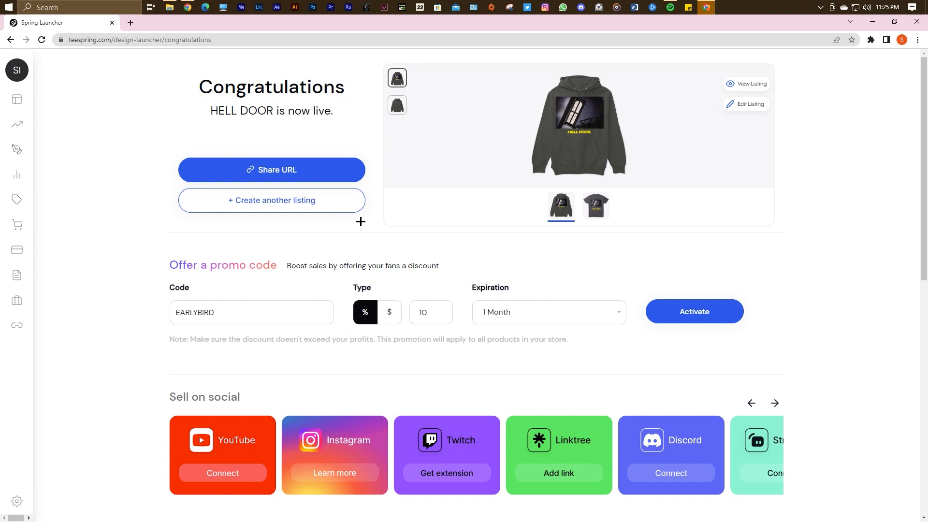
Step: Look through the launched listing's page, covering the promo code, social selling, profit boosting and resources sections
scroll(358, 268, "down", 2)
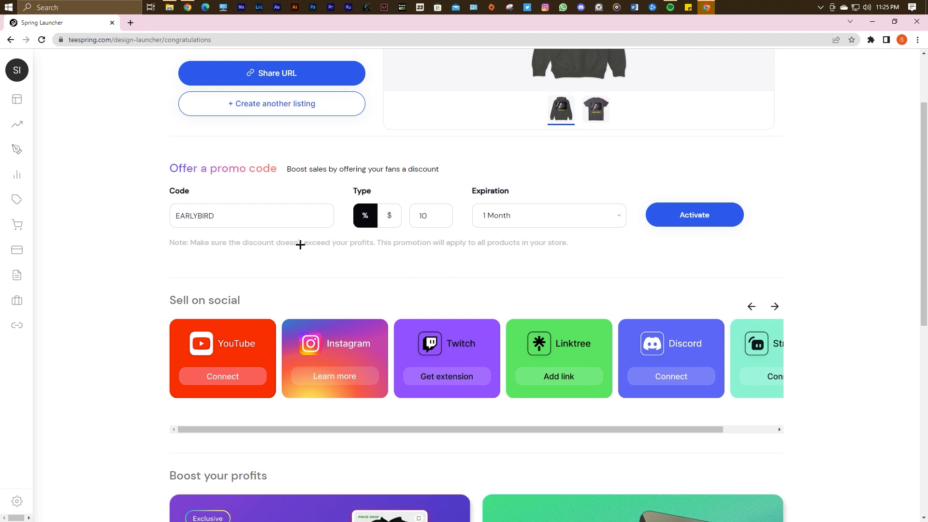
scroll(429, 230, "up", 2)
scroll(370, 318, "down", 3)
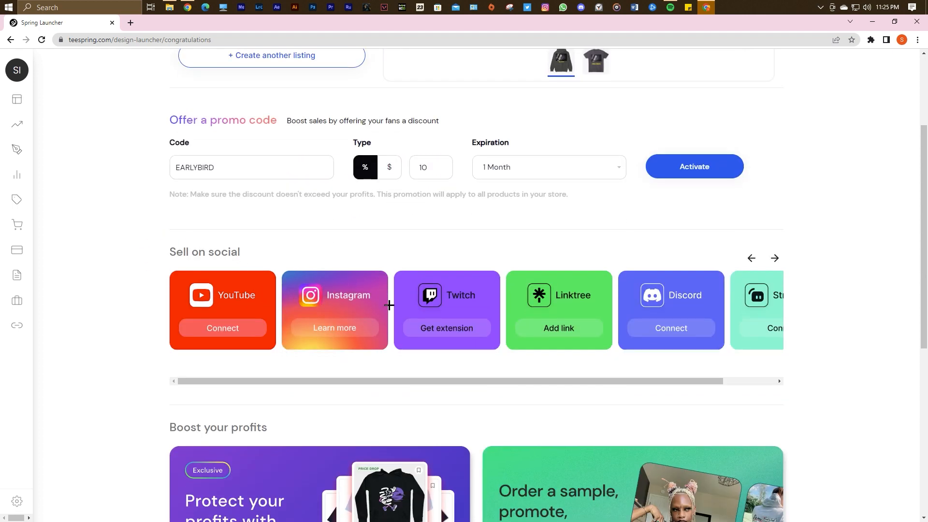
scroll(696, 310, "down", 5)
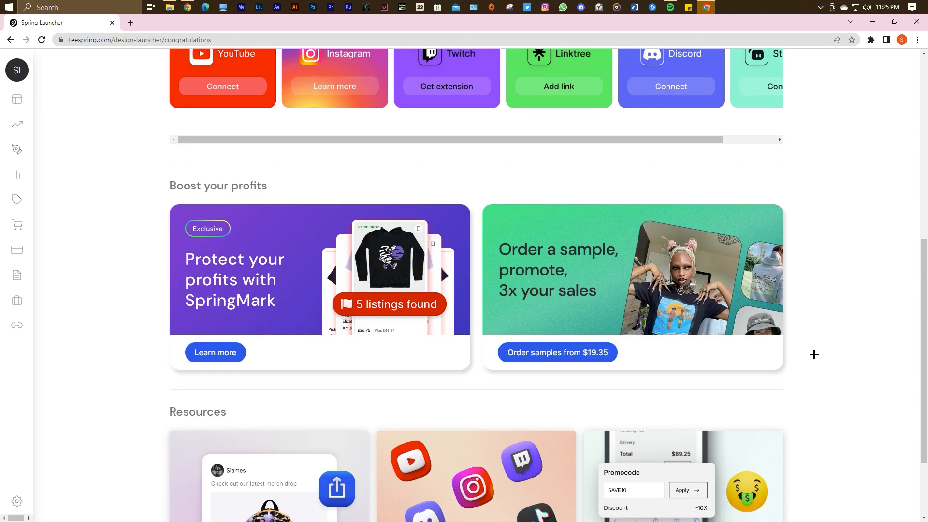
scroll(814, 355, "up", 7)
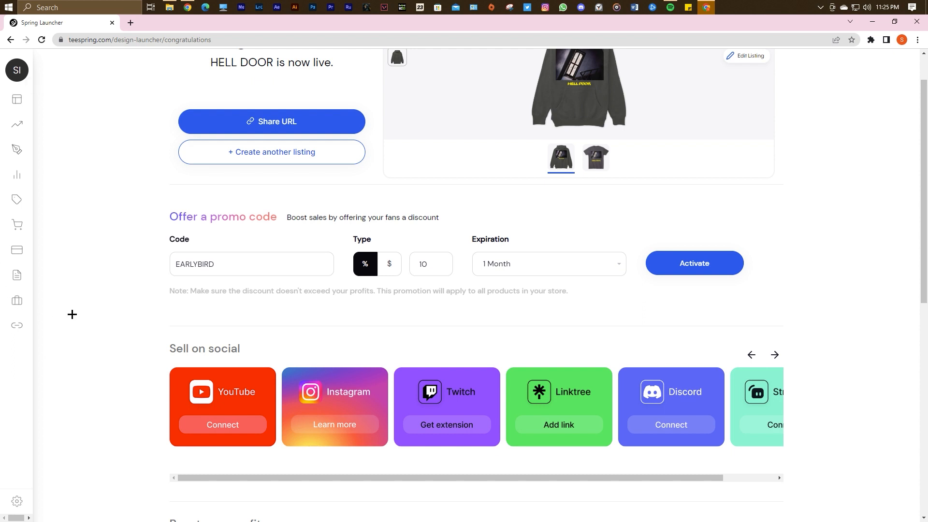
scroll(199, 314, "up", 1)
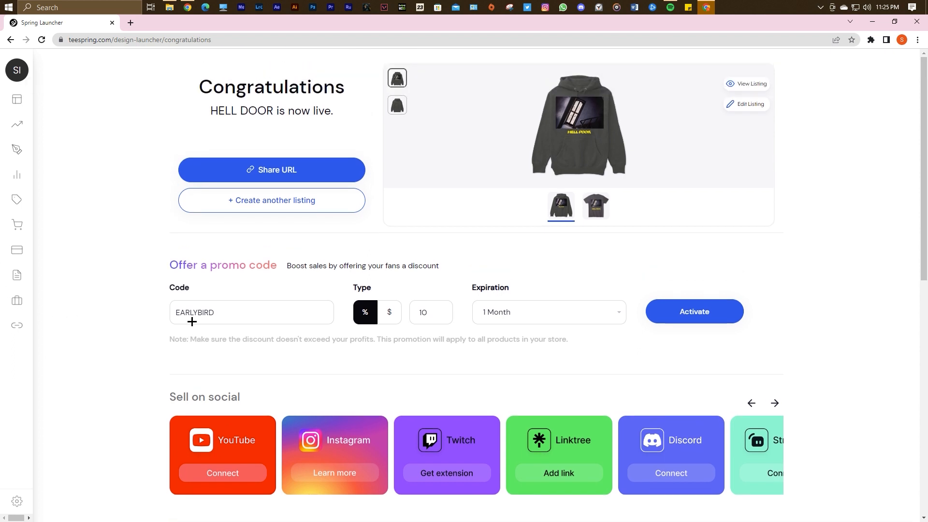